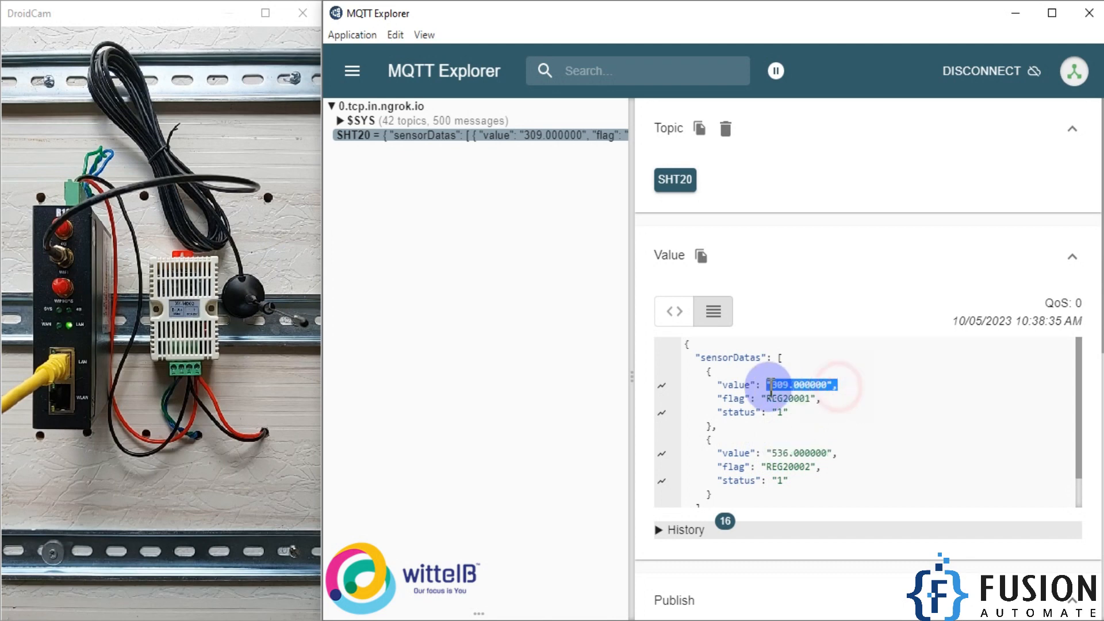
- Examine the raw values published under REG20001 and REG20002 in the SHT20 topic's payload
{"action": "left_click", "coordinate": [815, 388]}
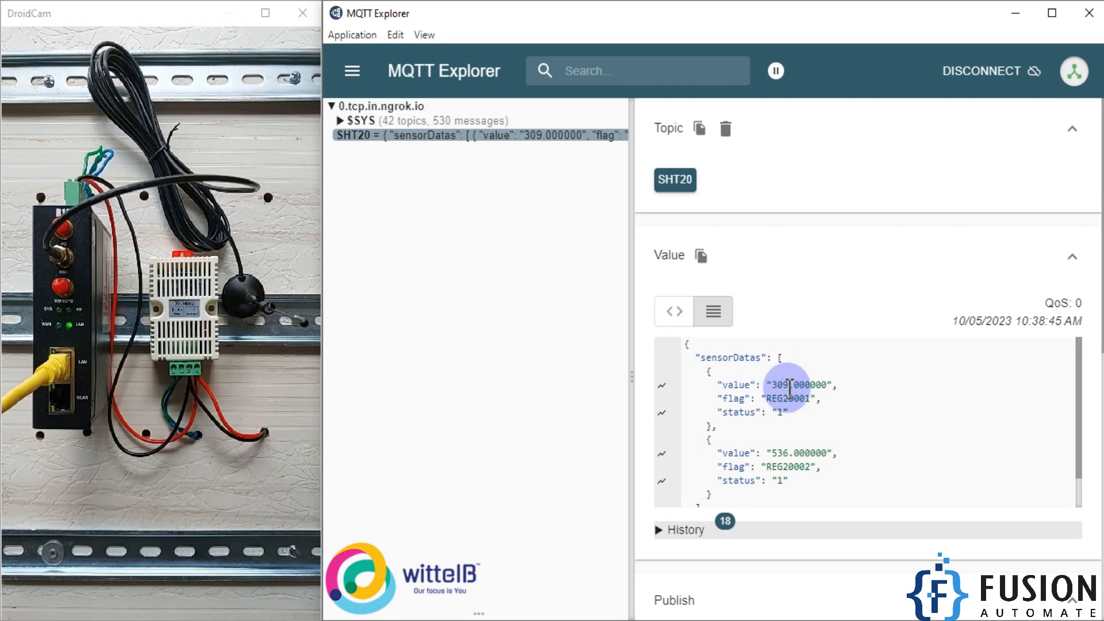
{"action": "left_click_drag", "start_coordinate": [799, 386], "coordinate": [778, 390]}
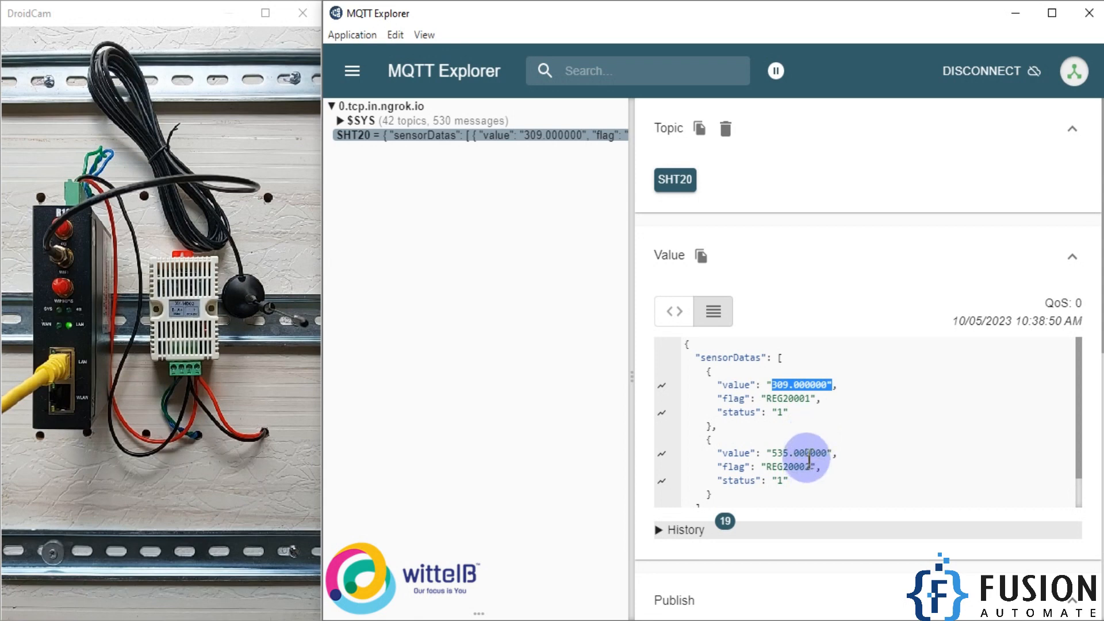
{"action": "left_click_drag", "start_coordinate": [772, 453], "coordinate": [791, 454]}
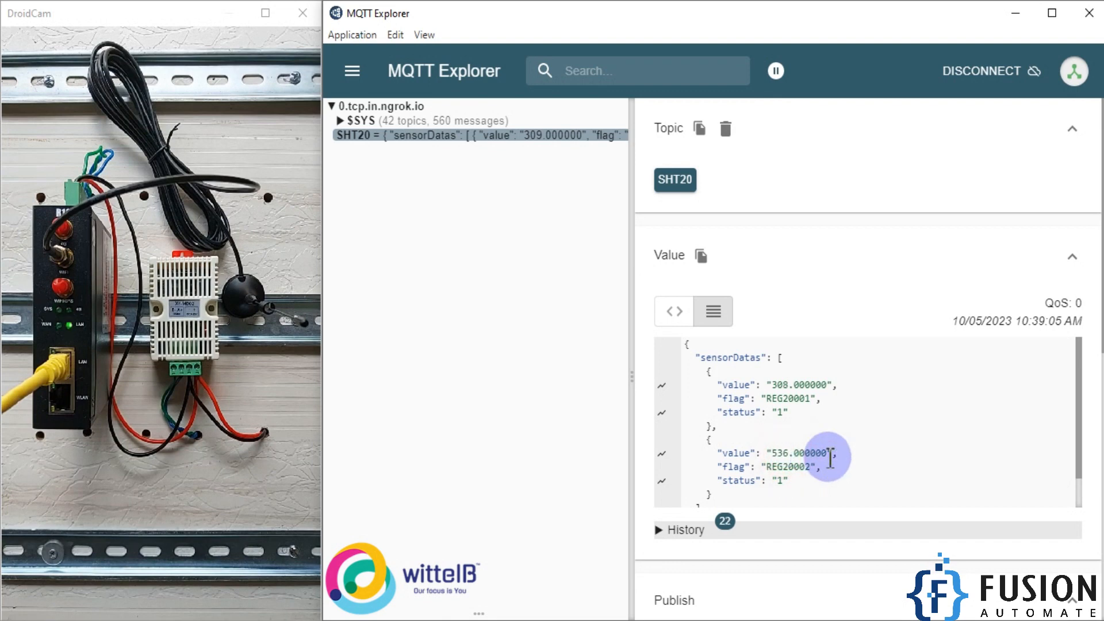
{"action": "left_click_drag", "start_coordinate": [838, 454], "coordinate": [778, 454]}
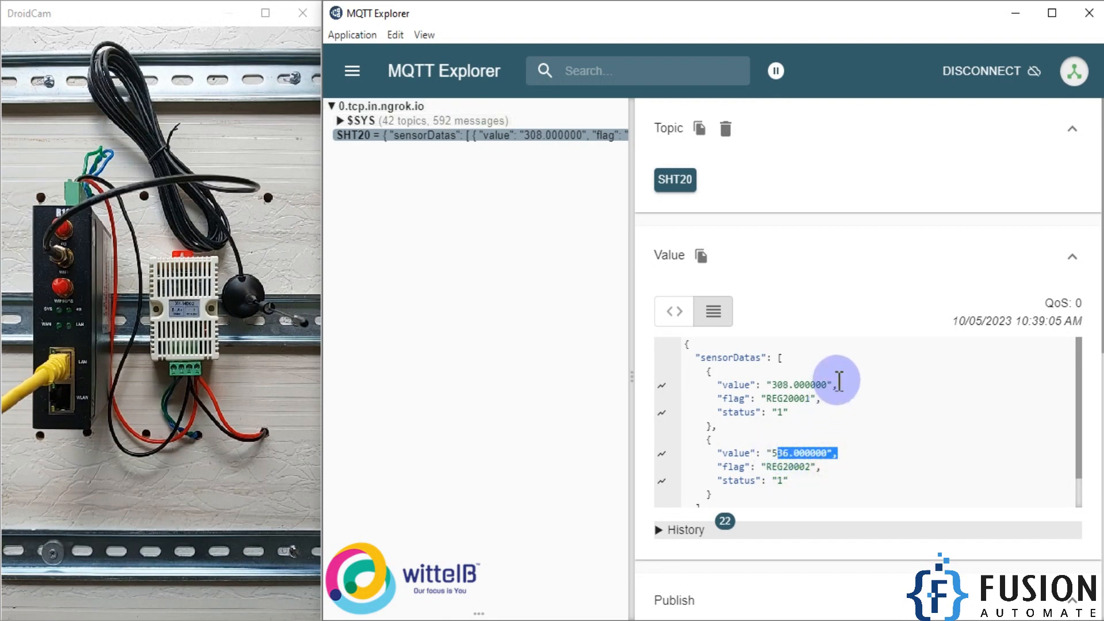
{"action": "left_click_drag", "start_coordinate": [837, 387], "coordinate": [775, 379]}
{"action": "left_click", "coordinate": [813, 425]}
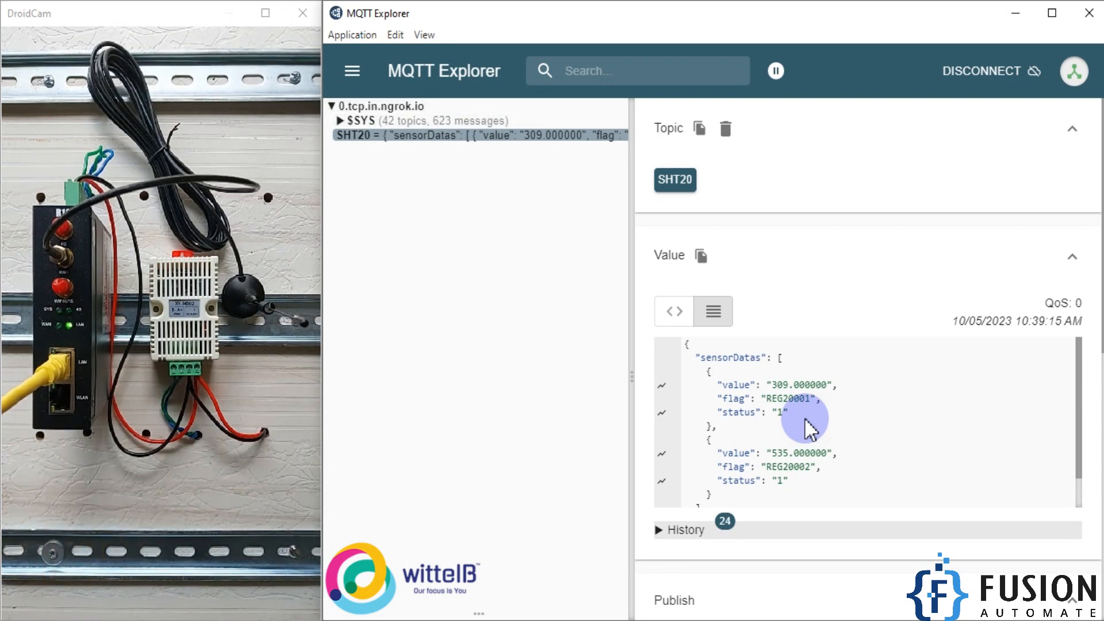
{"action": "left_click_drag", "start_coordinate": [762, 384], "coordinate": [804, 384]}
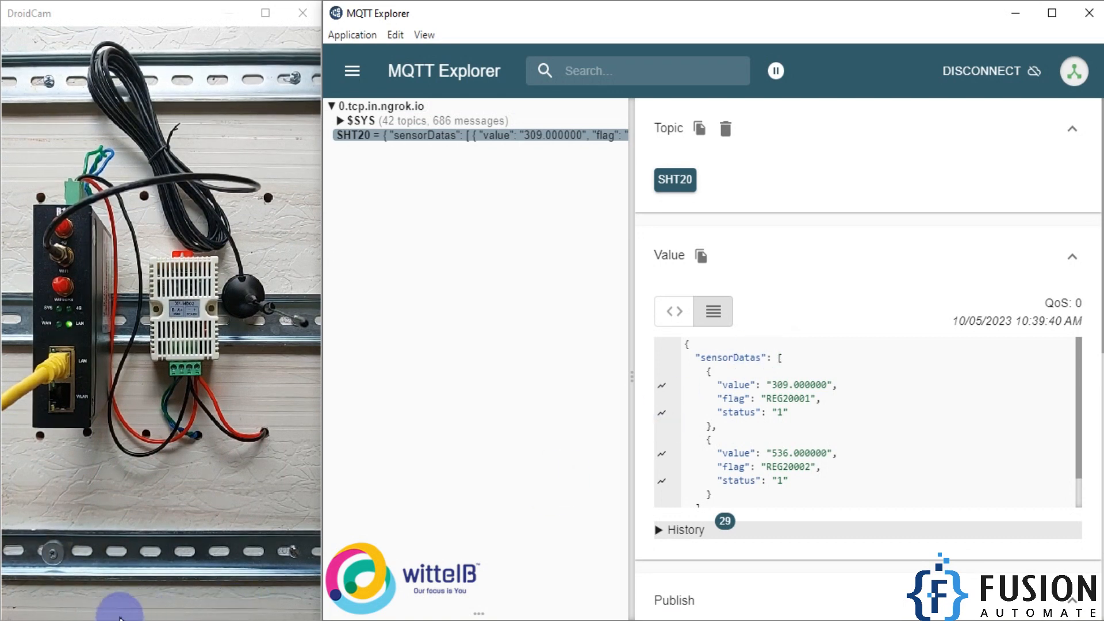
- Switch to the R10A web interface in Firefox, display the RS485 channels in Modbus Query and check both SHT20 registers' data values
{"action": "key", "text": "alt+Tab"}
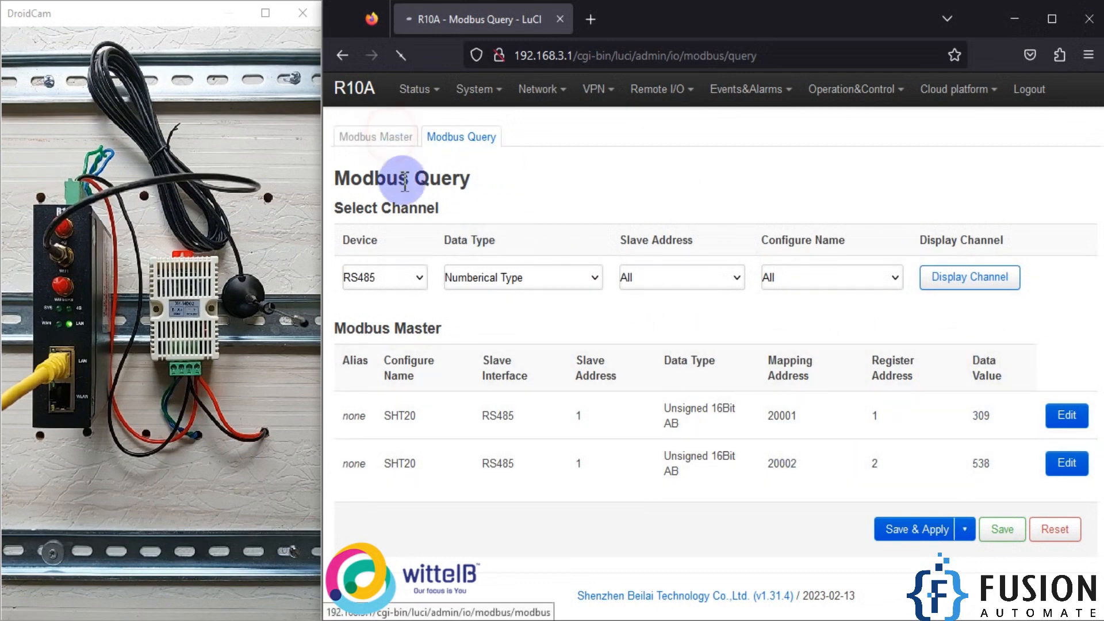
{"action": "left_click", "coordinate": [380, 138]}
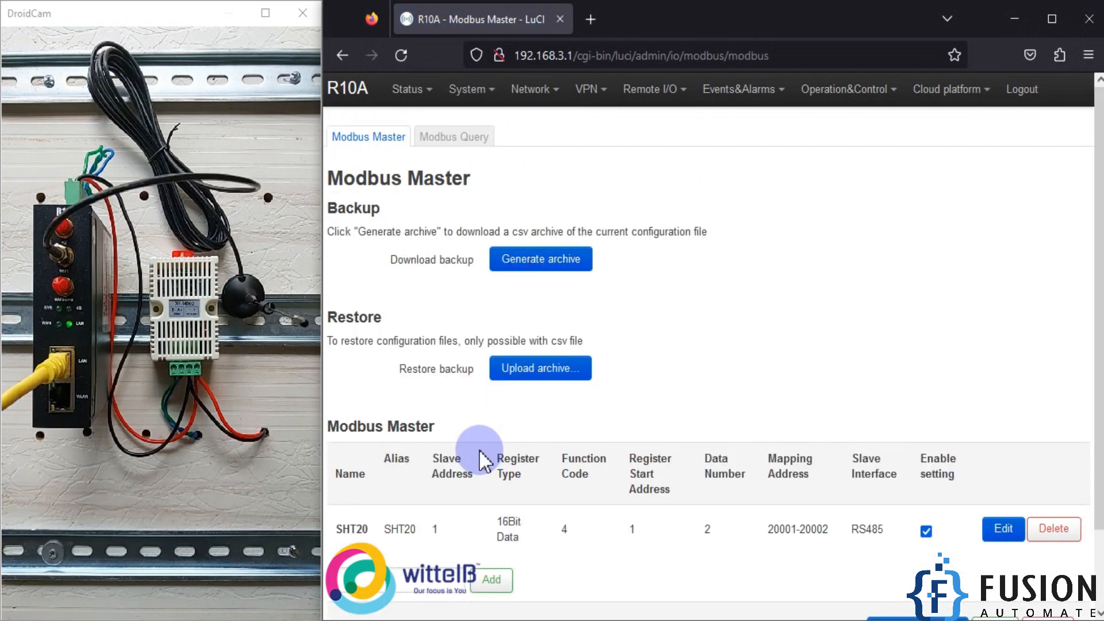
{"action": "left_click", "coordinate": [455, 136]}
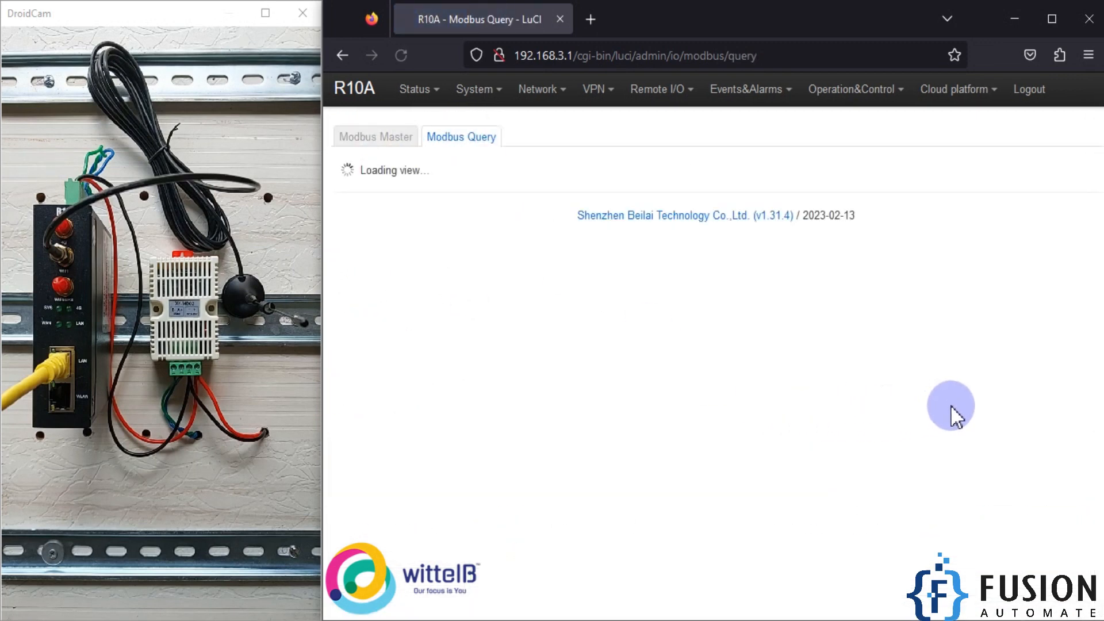
{"action": "left_click", "coordinate": [976, 285]}
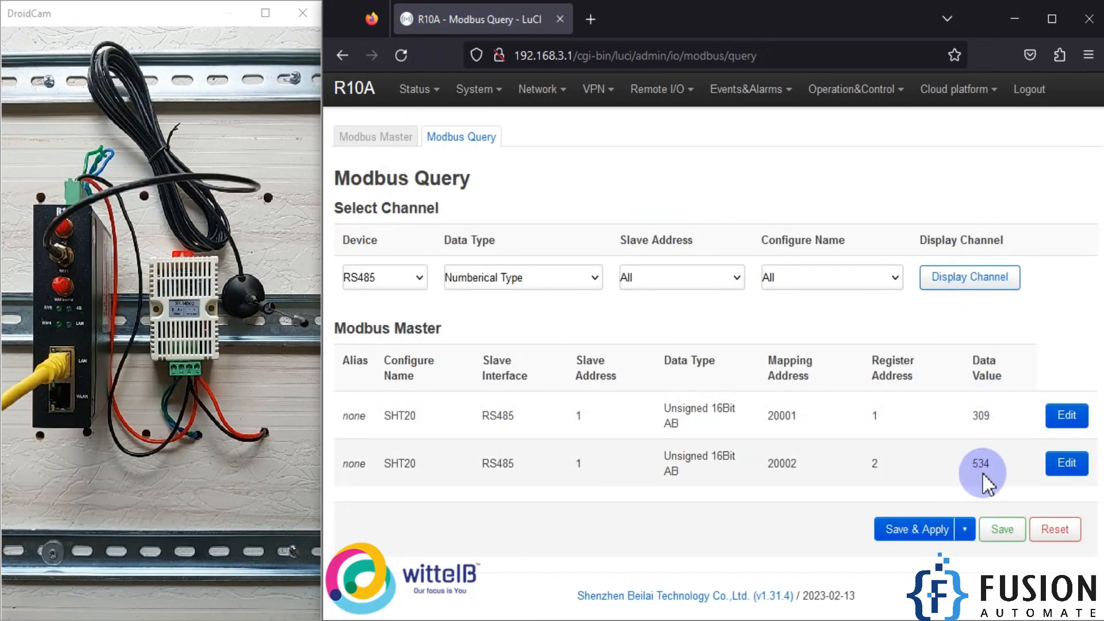
{"action": "left_click_drag", "start_coordinate": [968, 416], "coordinate": [989, 414]}
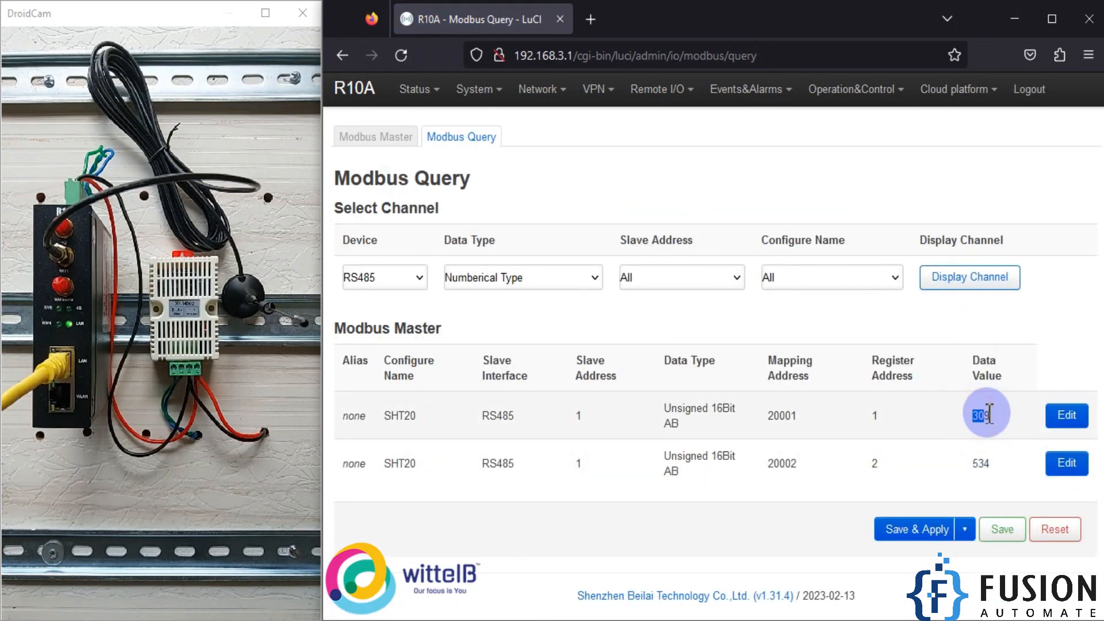
{"action": "left_click_drag", "start_coordinate": [969, 462], "coordinate": [990, 463]}
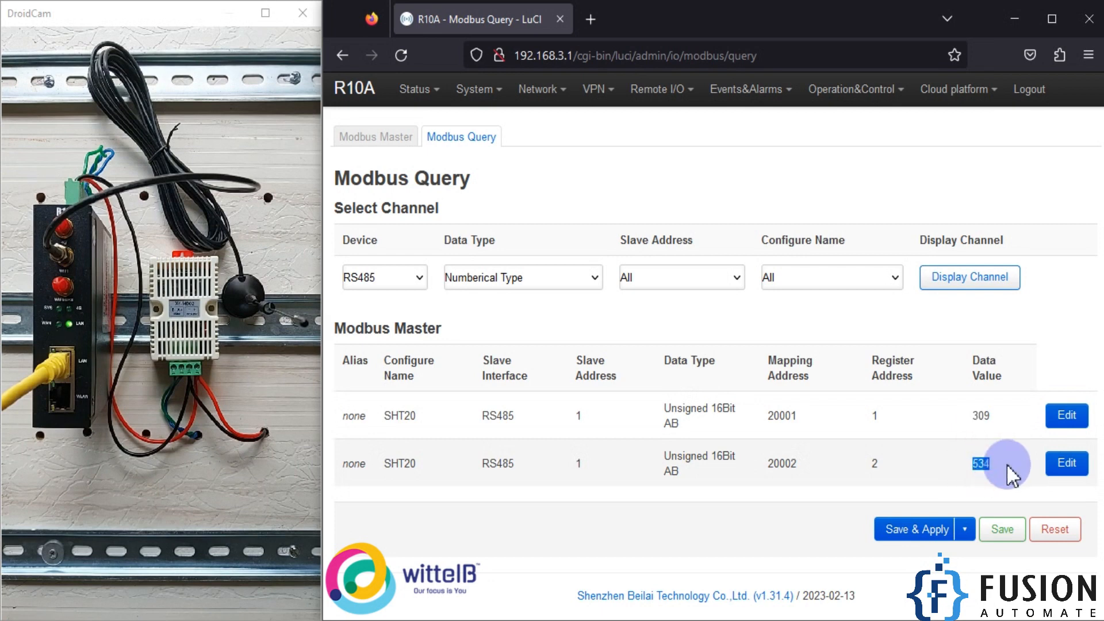
{"action": "left_click_drag", "start_coordinate": [969, 416], "coordinate": [990, 418]}
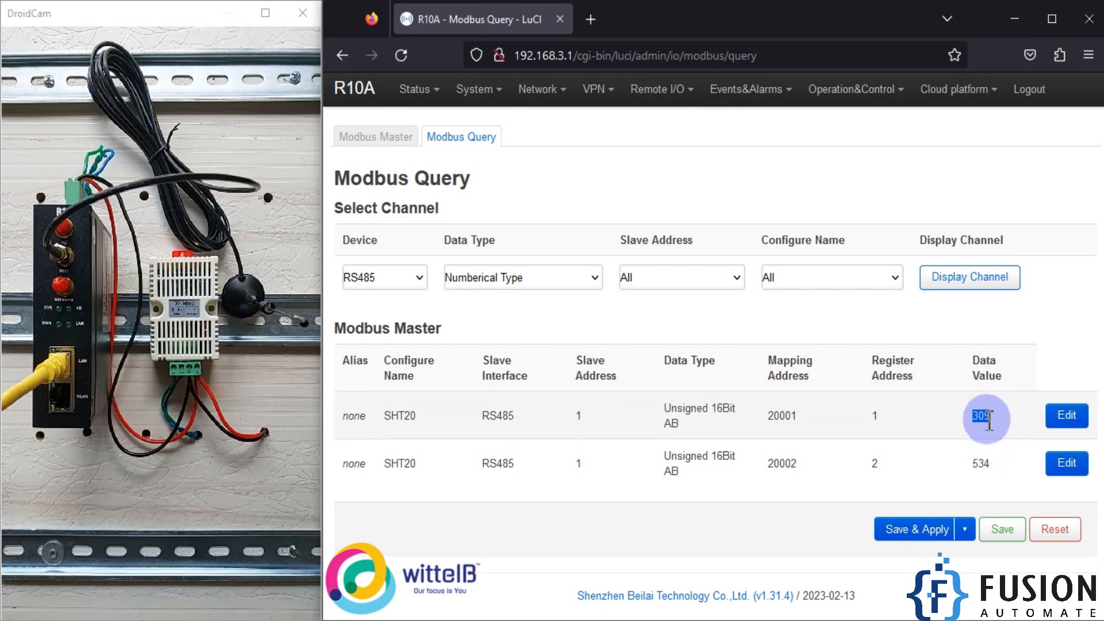
{"action": "left_click_drag", "start_coordinate": [972, 463], "coordinate": [994, 463]}
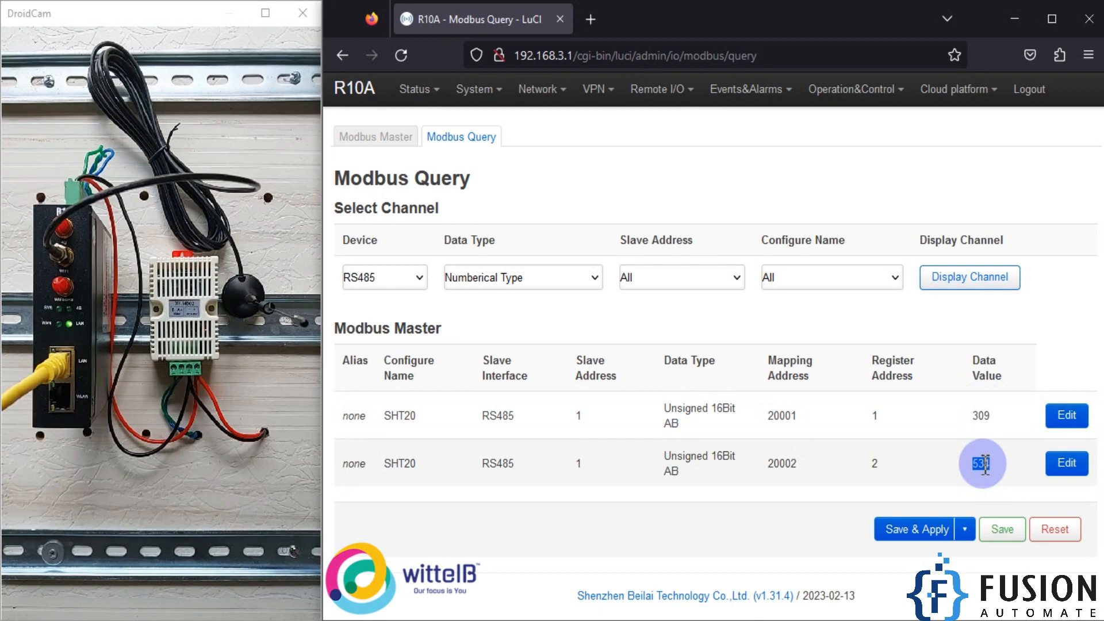
- Examine the mapping addresses of the two SHT20 registers in the Modbus Query results
{"action": "mouse_move", "coordinate": [866, 95]}
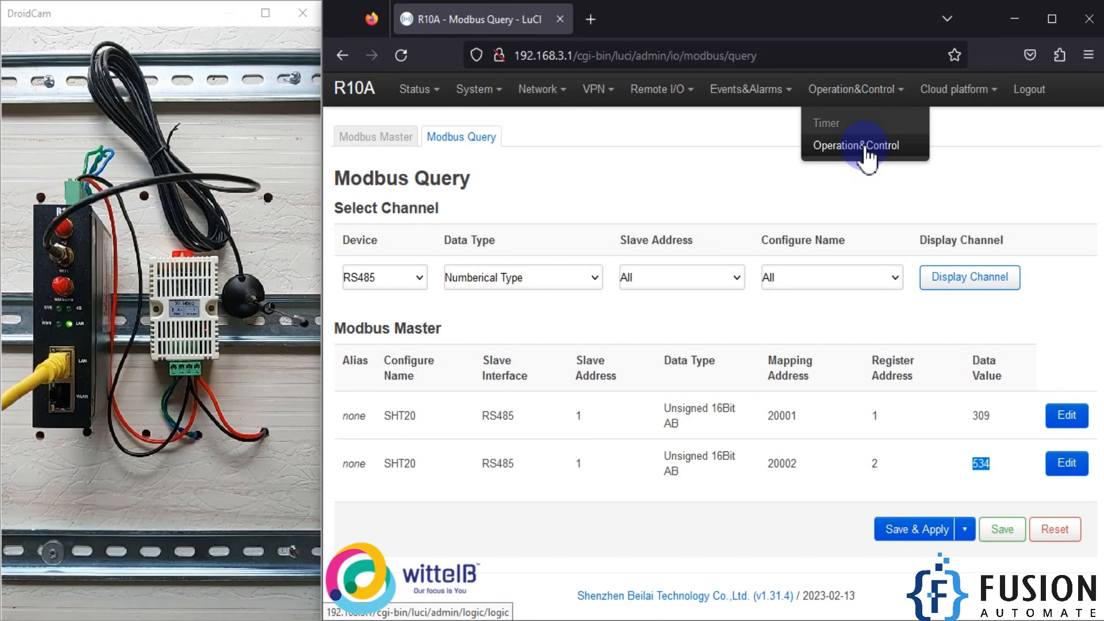
{"action": "left_click", "coordinate": [908, 407]}
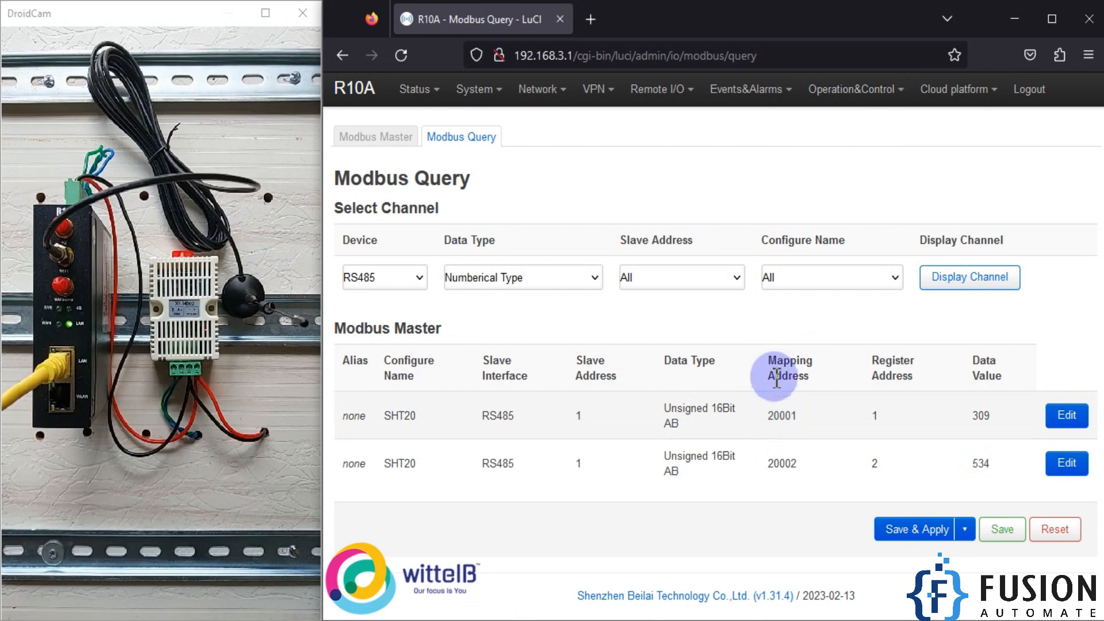
{"action": "left_click_drag", "start_coordinate": [765, 415], "coordinate": [803, 416]}
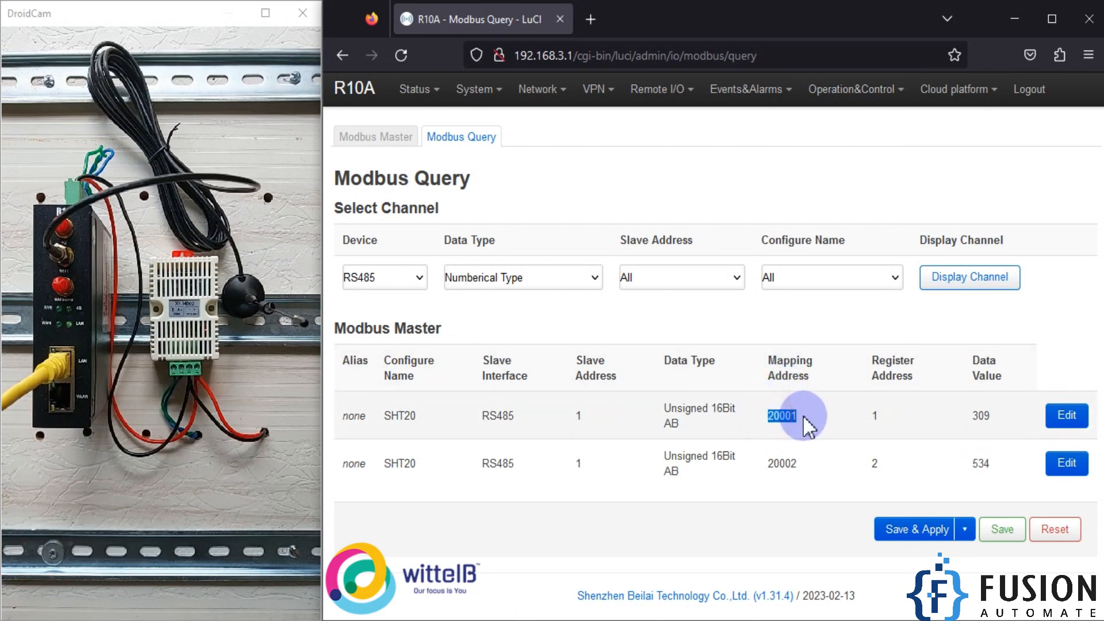
{"action": "left_click_drag", "start_coordinate": [765, 463], "coordinate": [795, 463]}
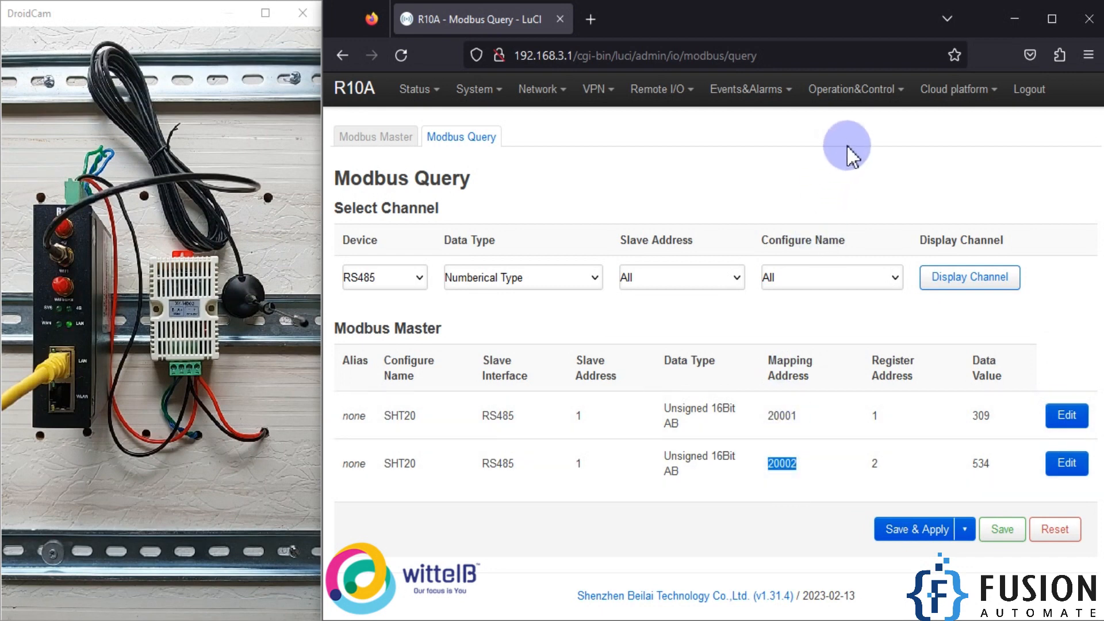
- Add a new arithmetic operation named Temp in the gateway's Operation&Control settings
{"action": "left_click", "coordinate": [869, 148]}
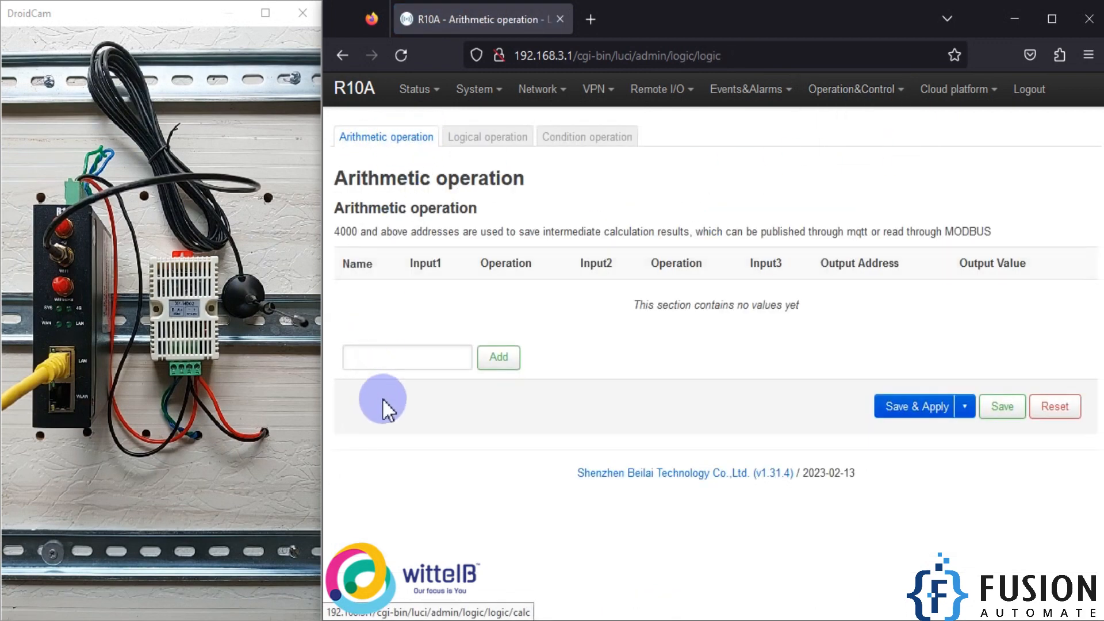
{"action": "left_click", "coordinate": [400, 362]}
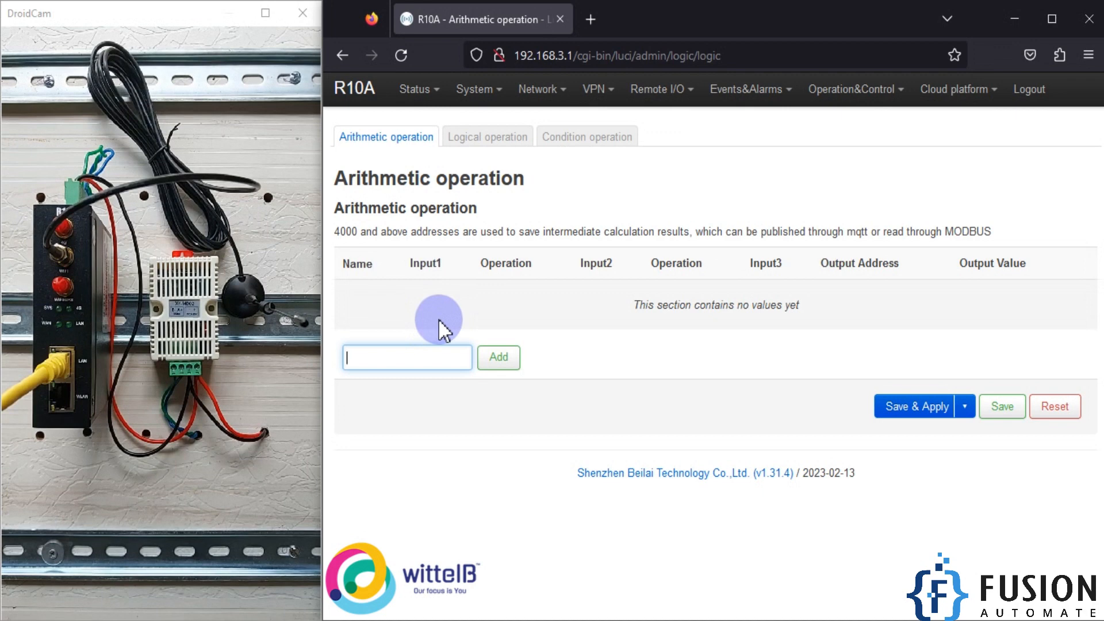
{"action": "type", "text": "Temp"}
{"action": "left_click", "coordinate": [504, 358]}
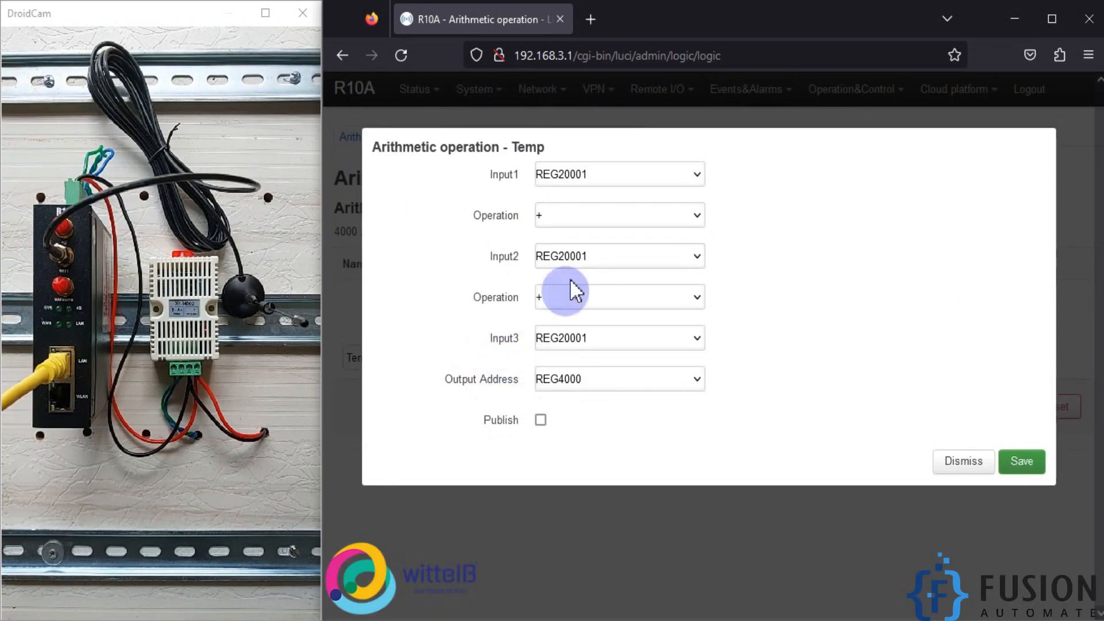
- Check the REG20001 flag and its value in MQTT Explorer, and return to the Temp operation's Input1 setting
{"action": "left_click", "coordinate": [643, 173]}
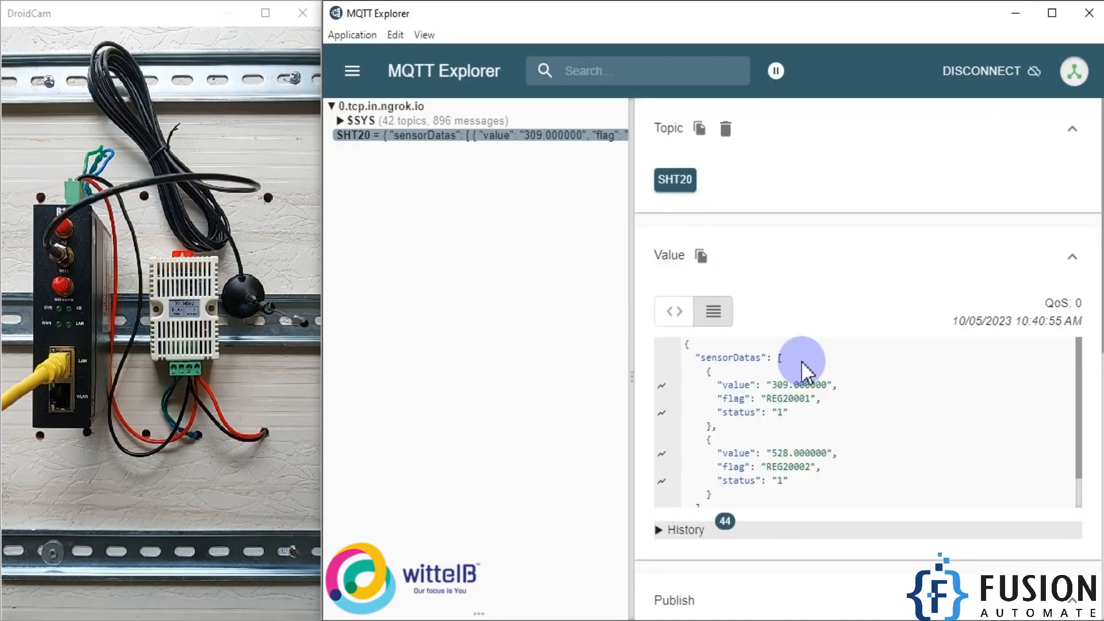
{"action": "left_click_drag", "start_coordinate": [767, 398], "coordinate": [814, 403]}
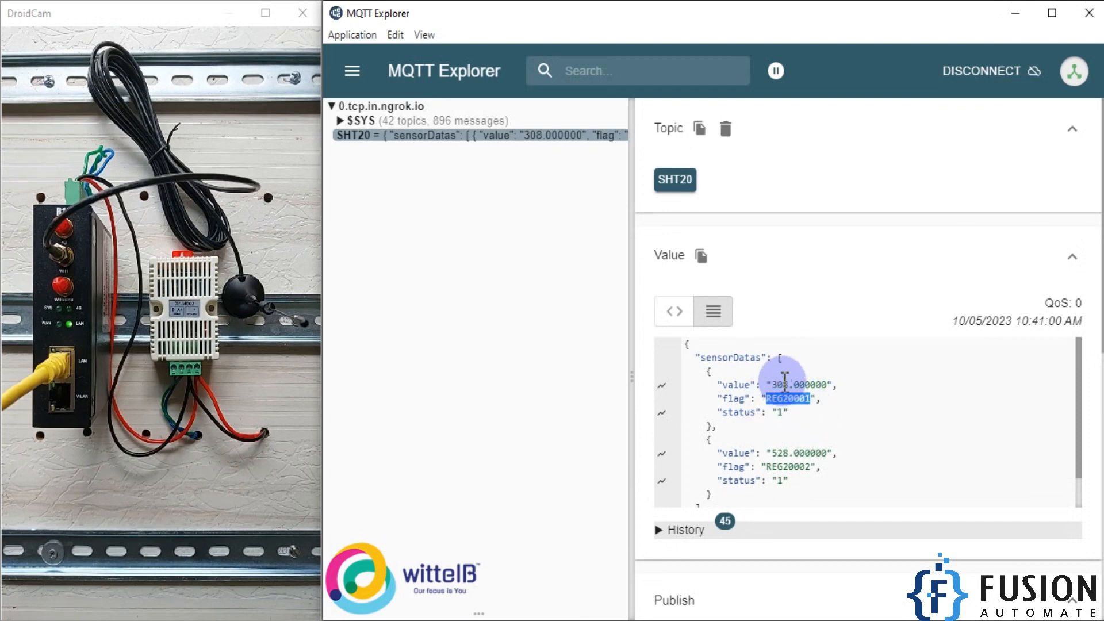
{"action": "left_click", "coordinate": [1016, 14]}
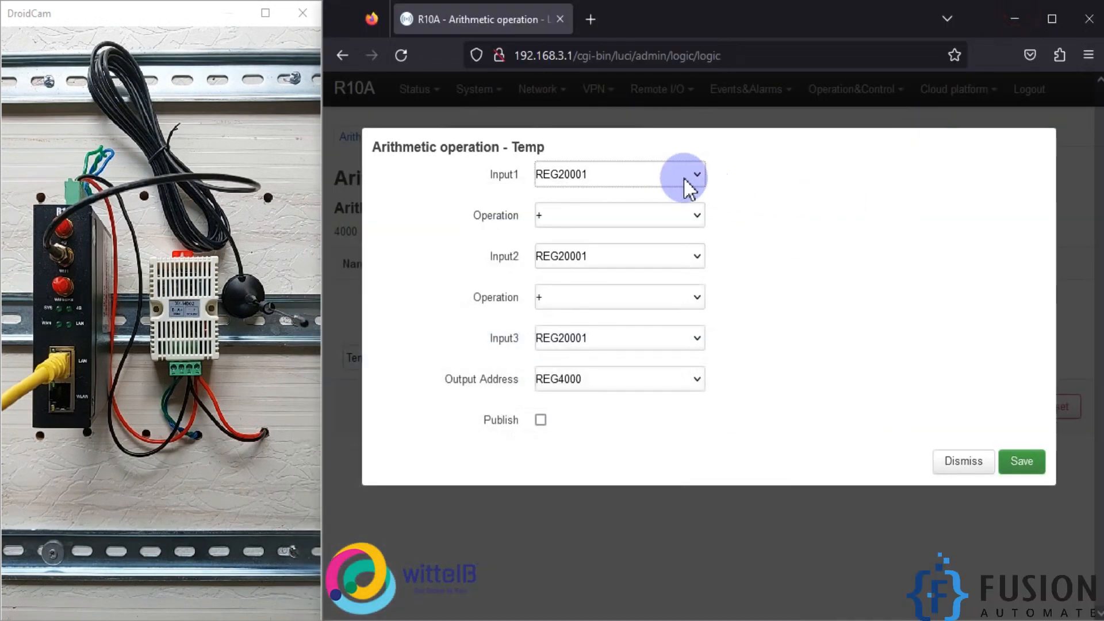
- Set the Temp operation to divide REG20001 by a constant Input2 of 10
{"action": "left_click", "coordinate": [696, 221]}
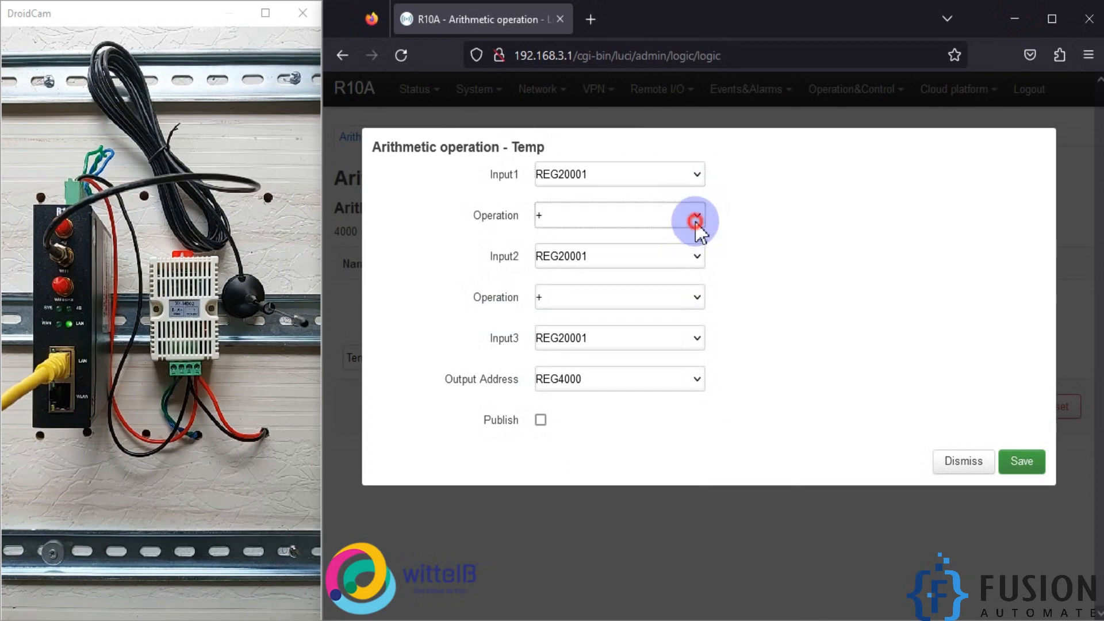
{"action": "left_click", "coordinate": [604, 305]}
{"action": "left_click", "coordinate": [629, 255]}
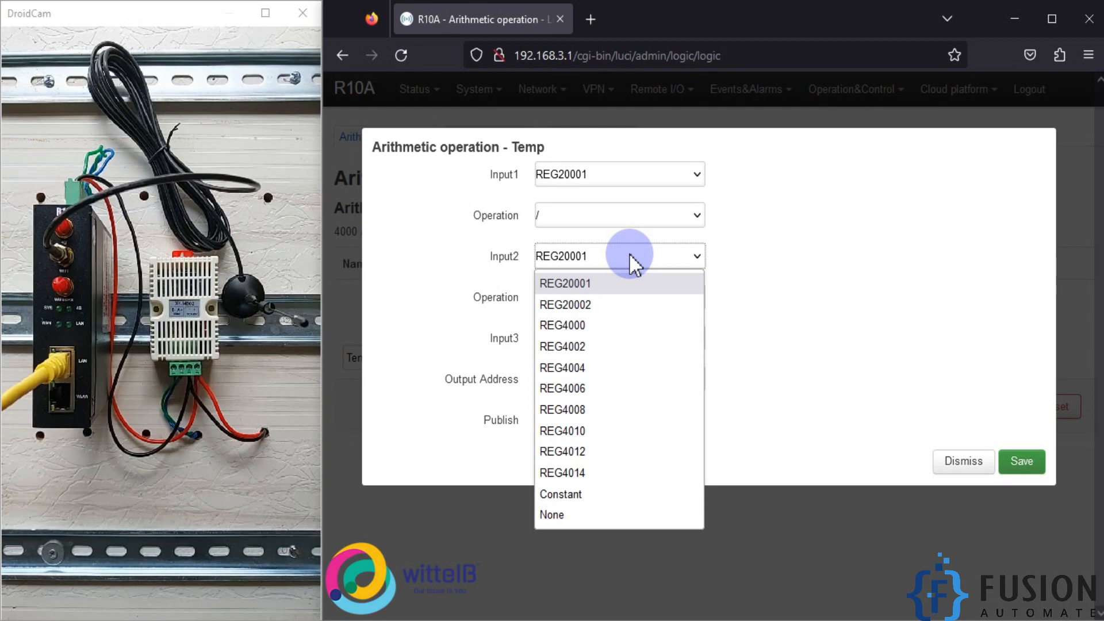
{"action": "left_click", "coordinate": [610, 499]}
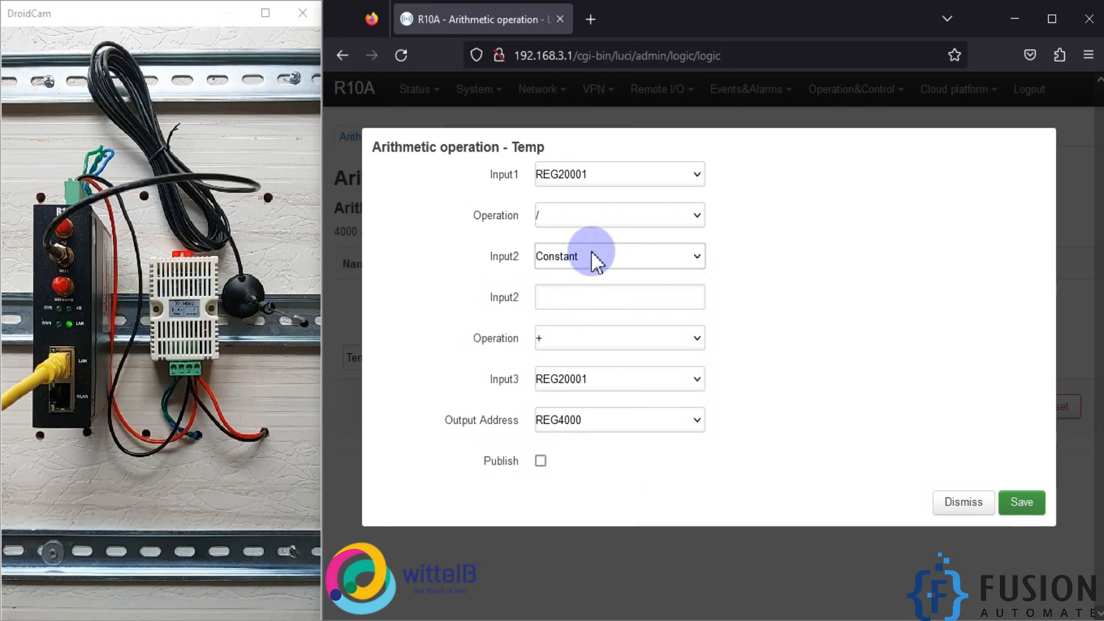
{"action": "left_click", "coordinate": [591, 298]}
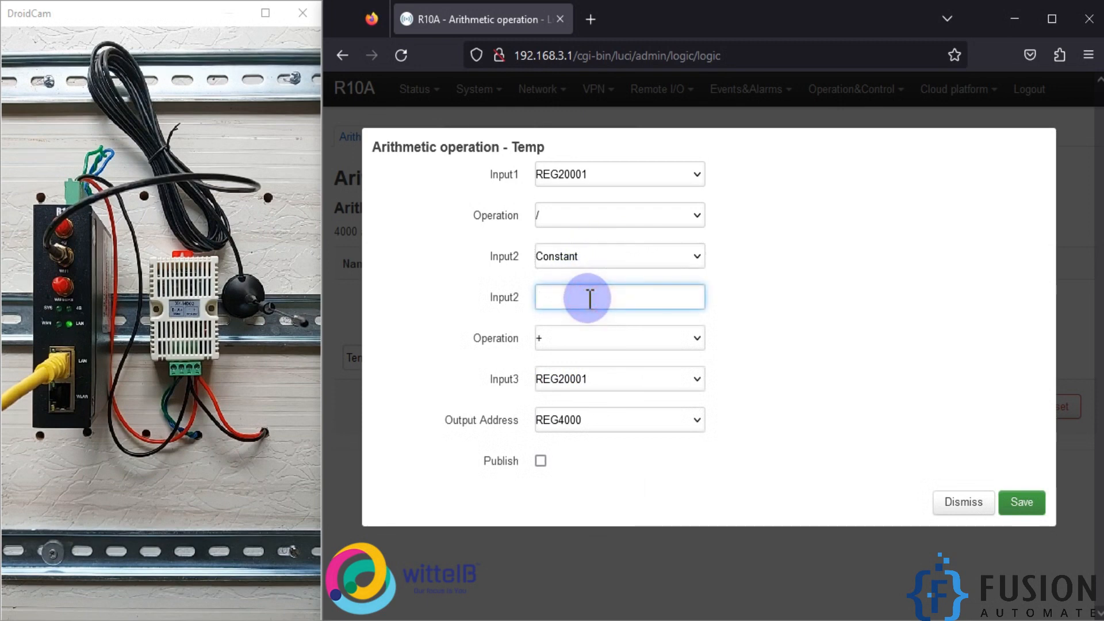
- Keep the second operation as + and set Input3 to None for the Temp operation
{"action": "left_click", "coordinate": [554, 340]}
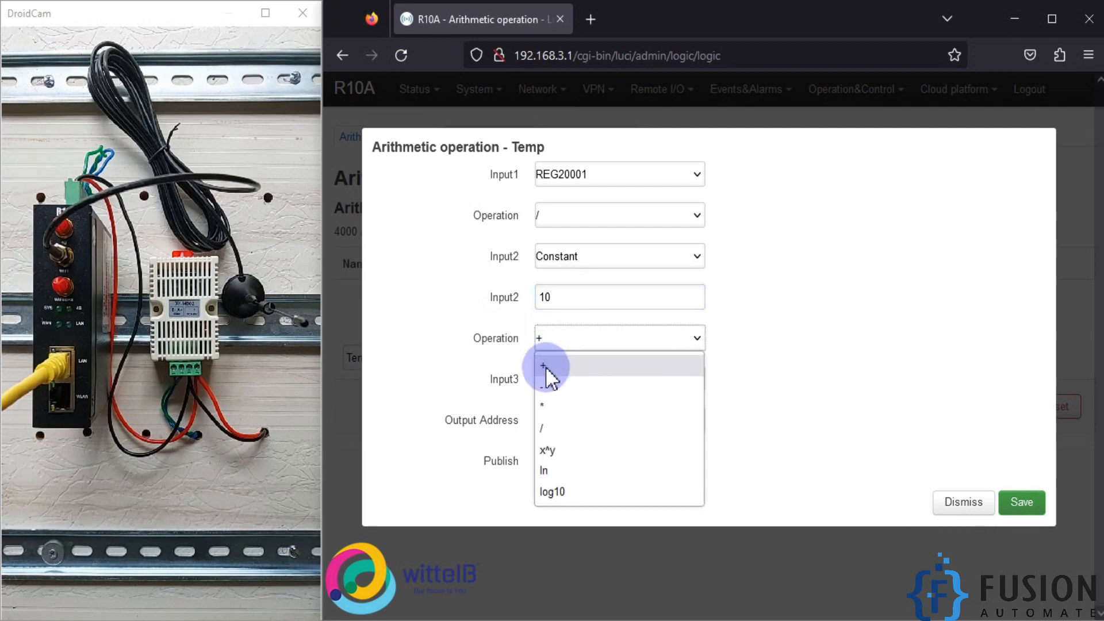
{"action": "left_click", "coordinate": [546, 368]}
{"action": "left_click", "coordinate": [589, 377]}
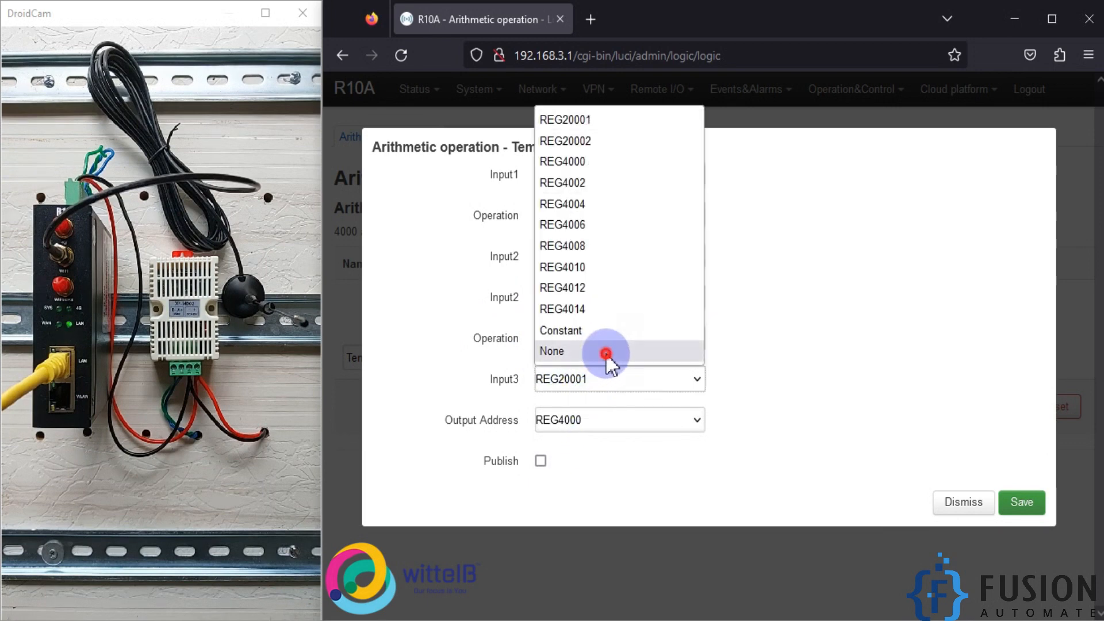
{"action": "left_click", "coordinate": [607, 355]}
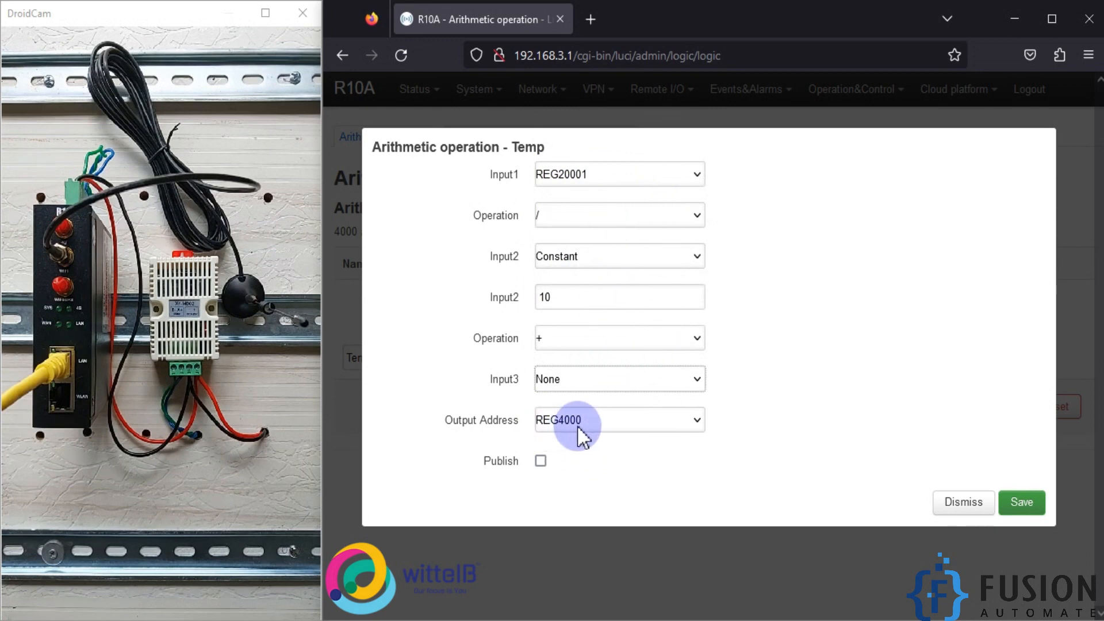
- Enable publishing of the Temp result at REG4000, and save and apply the arithmetic operation
{"action": "left_click", "coordinate": [541, 462]}
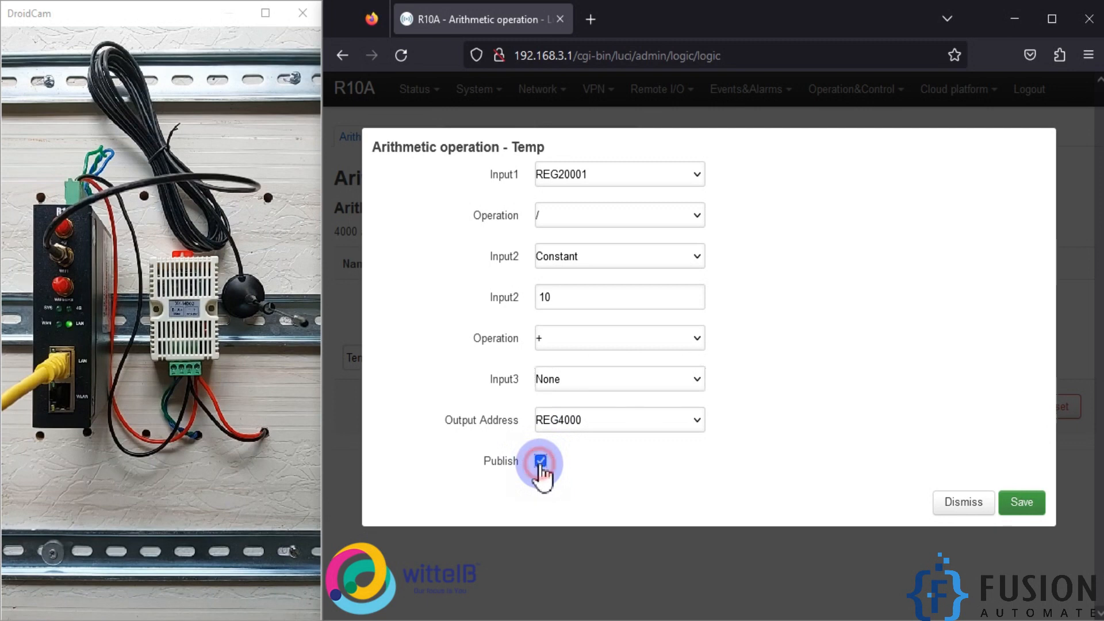
{"action": "left_click", "coordinate": [1027, 505]}
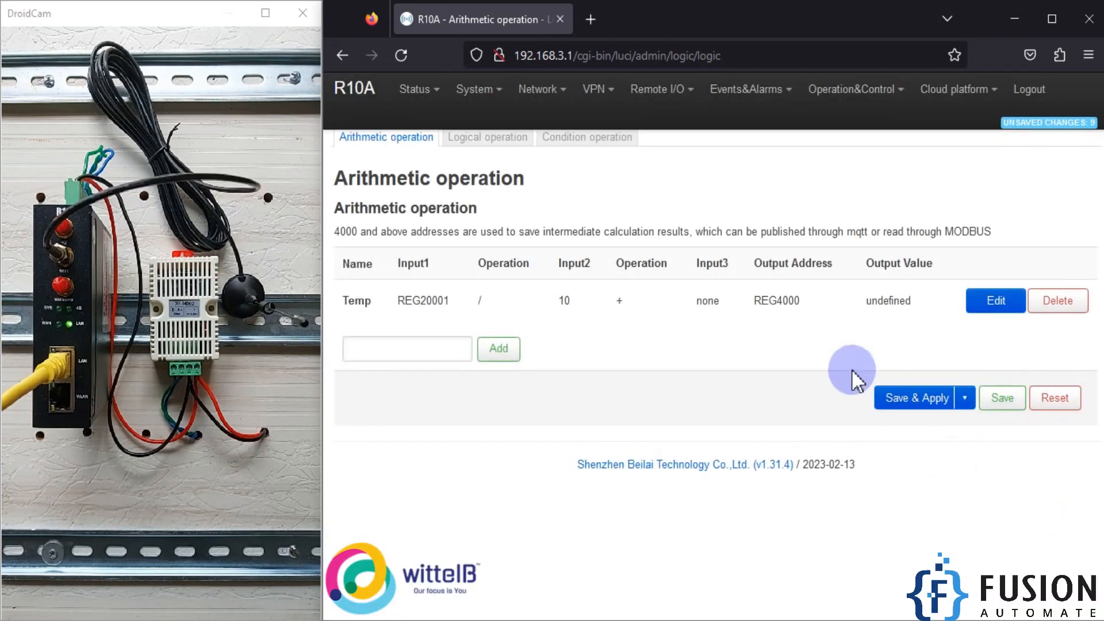
{"action": "left_click", "coordinate": [913, 401]}
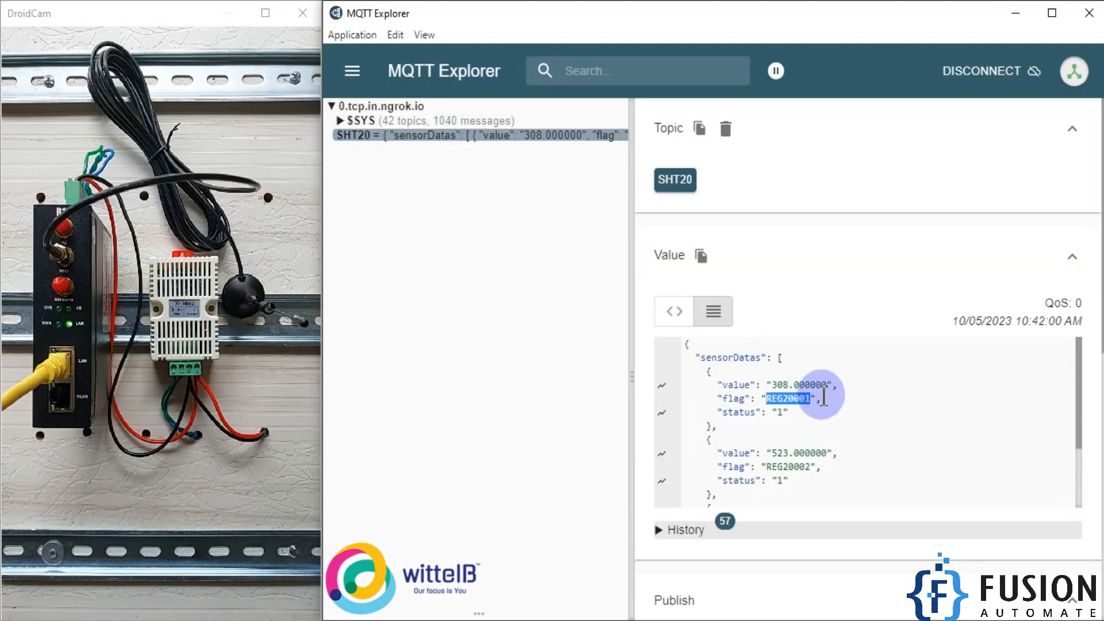
- Check the REG4000 flag and value in the SHT20 topic in MQTT Explorer against the Temp output on the R10A Arithmetic operation page
{"action": "scroll", "coordinate": [794, 403], "scroll_direction": "down", "scroll_amount": 5}
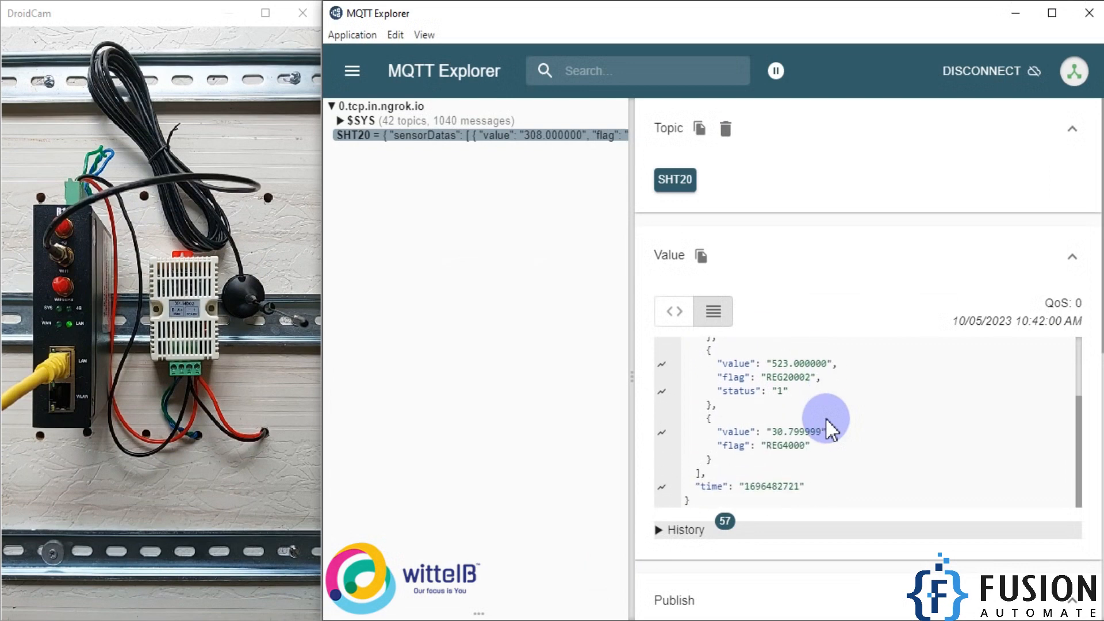
{"action": "scroll", "coordinate": [824, 443], "scroll_direction": "down", "scroll_amount": 1}
{"action": "left_click_drag", "start_coordinate": [723, 347], "coordinate": [789, 361]}
{"action": "double_click", "coordinate": [789, 361]}
{"action": "left_click", "coordinate": [1015, 14]}
{"action": "double_click", "coordinate": [789, 300]}
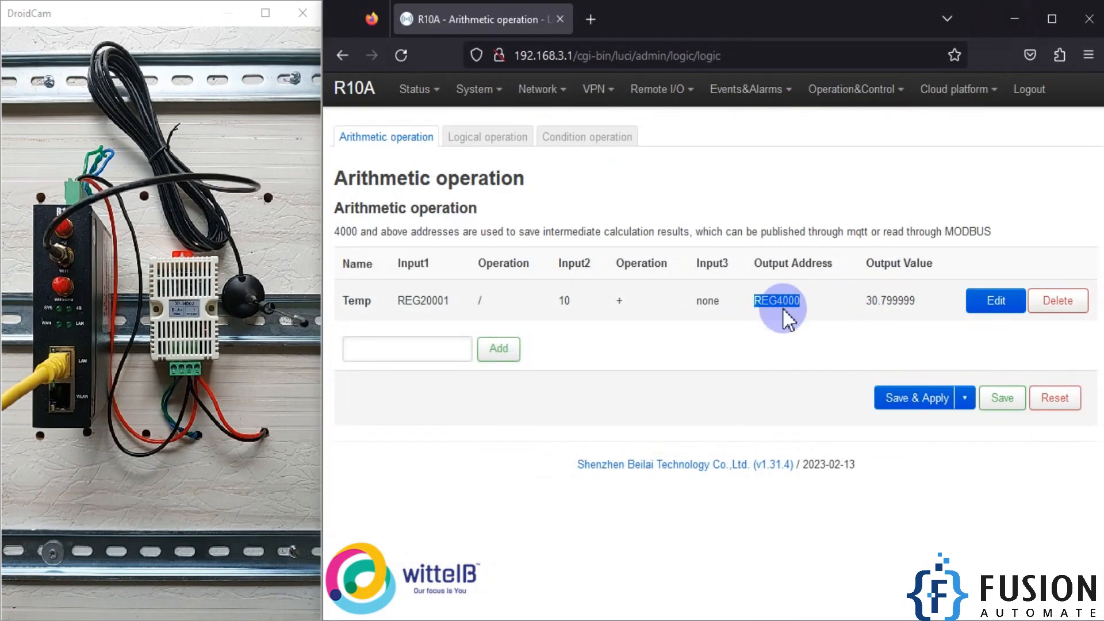
{"action": "left_click", "coordinate": [880, 300]}
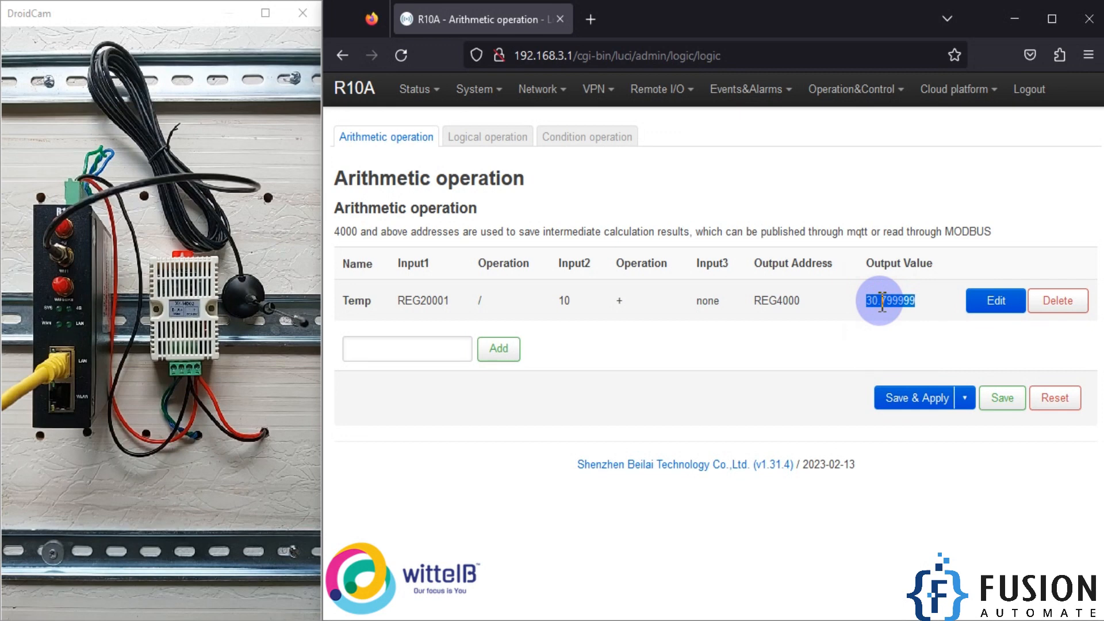
- Add a new arithmetic operation named Humidity
{"action": "left_click", "coordinate": [448, 349]}
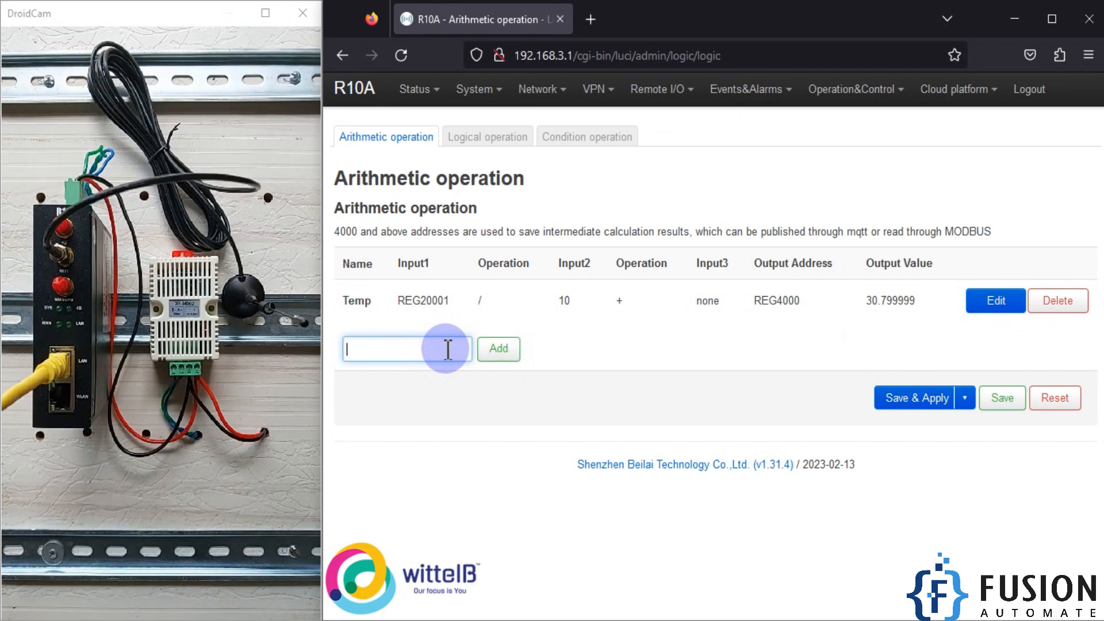
{"action": "type", "text": "Humidity"}
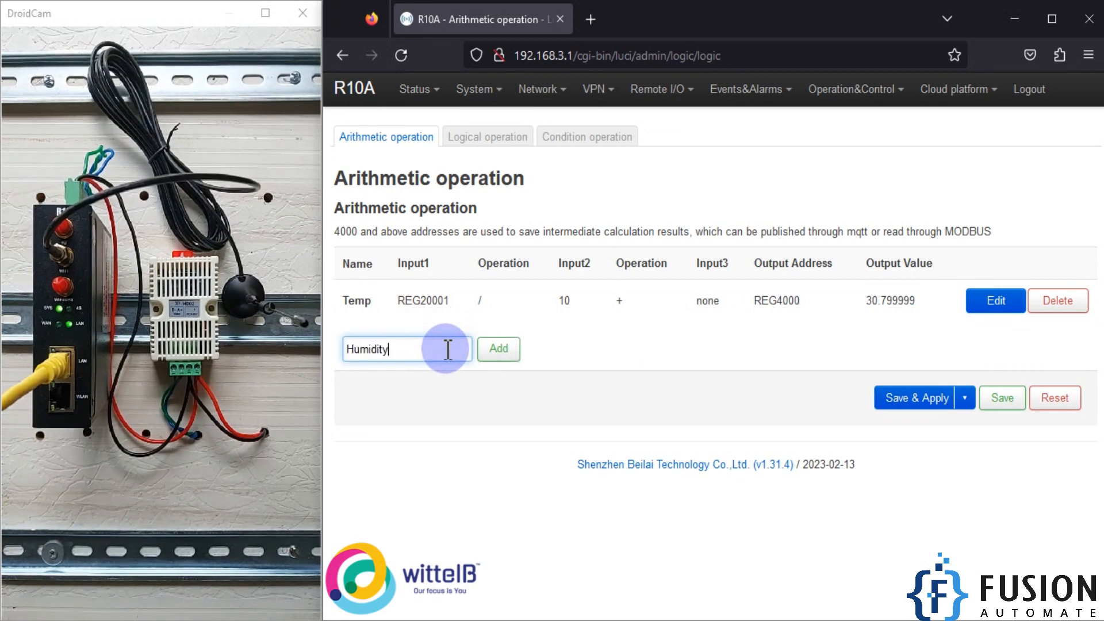
{"action": "left_click", "coordinate": [509, 351]}
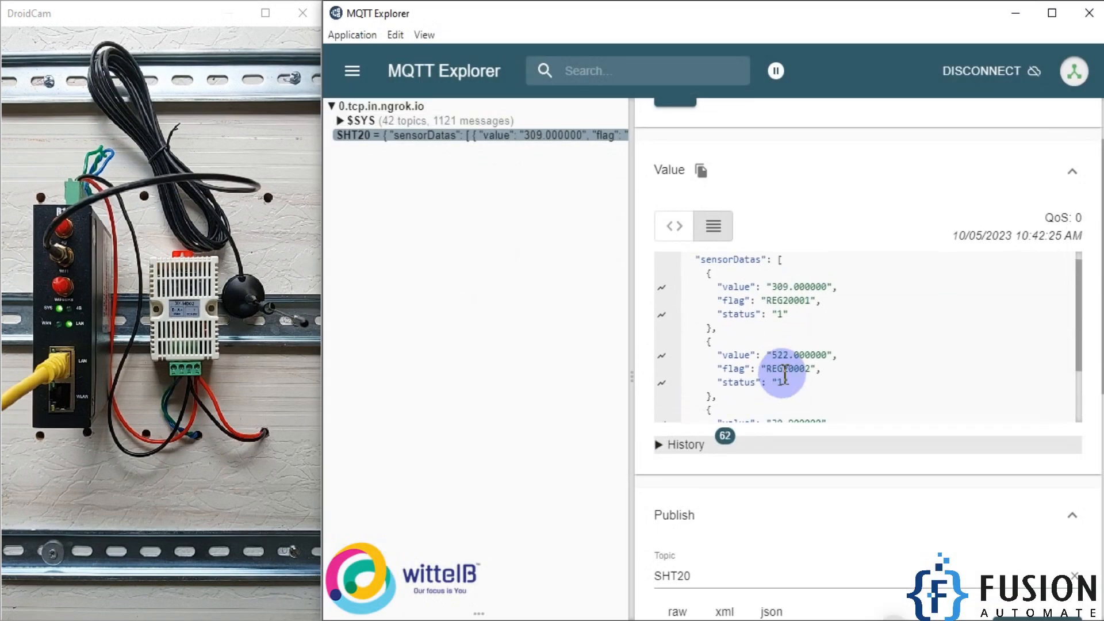
- Check the humidity register's REG20002 flag in MQTT Explorer and return to the Humidity operation's settings
{"action": "scroll", "coordinate": [785, 369], "scroll_direction": "up", "scroll_amount": 1}
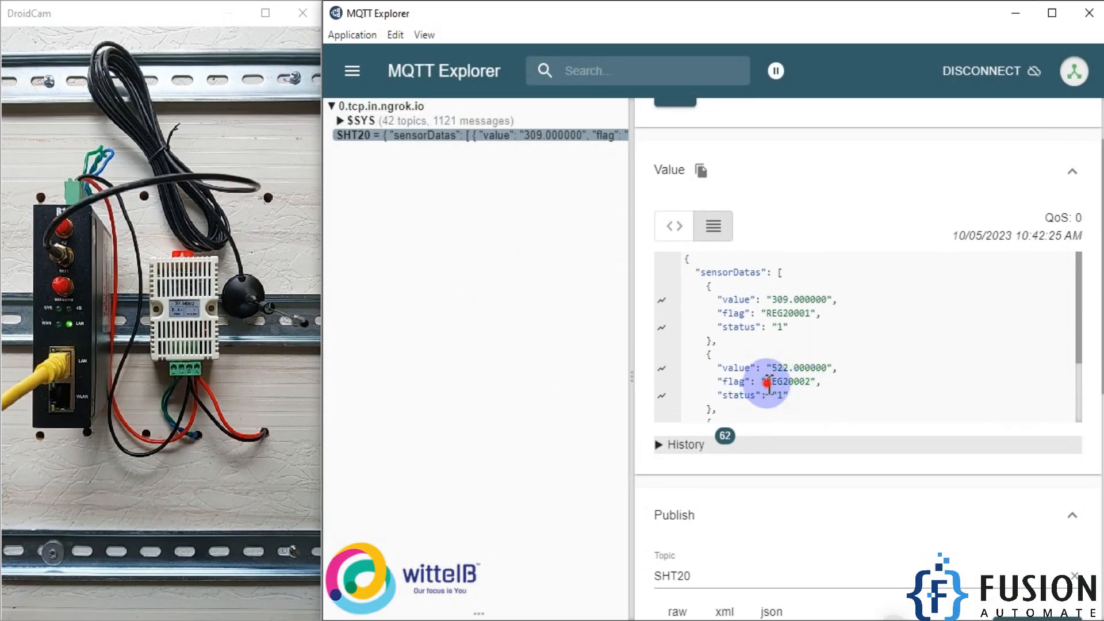
{"action": "left_click_drag", "start_coordinate": [766, 382], "coordinate": [834, 384]}
{"action": "left_click", "coordinate": [1012, 21]}
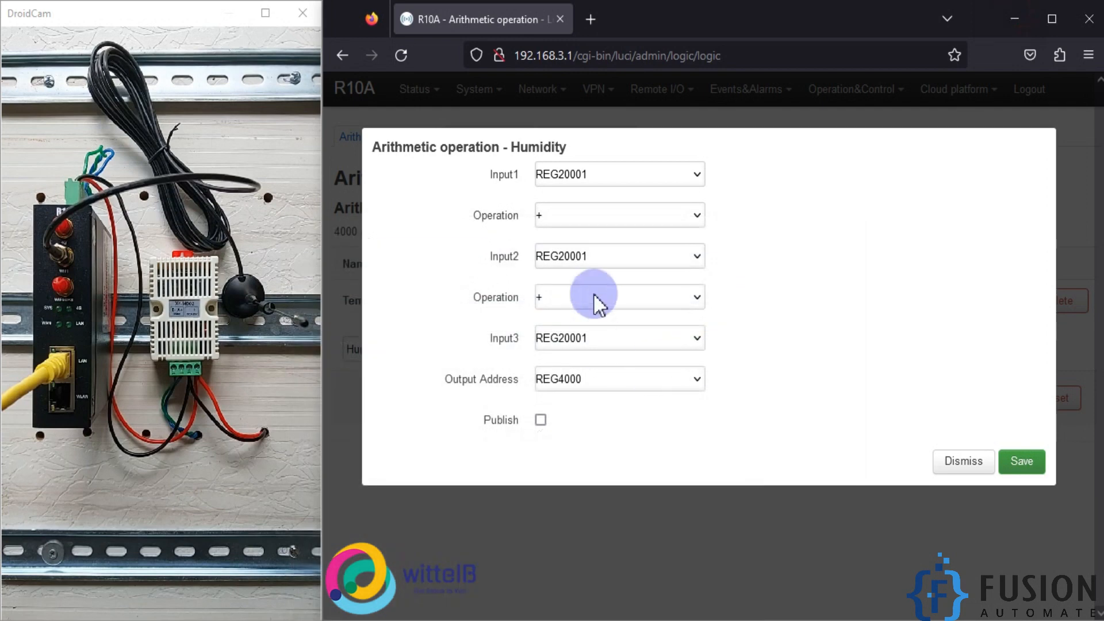
- Set the Humidity operation to divide REG20002 by a constant Input2 of 10
{"action": "left_click", "coordinate": [643, 173]}
{"action": "left_click", "coordinate": [628, 220]}
{"action": "left_click", "coordinate": [627, 219]}
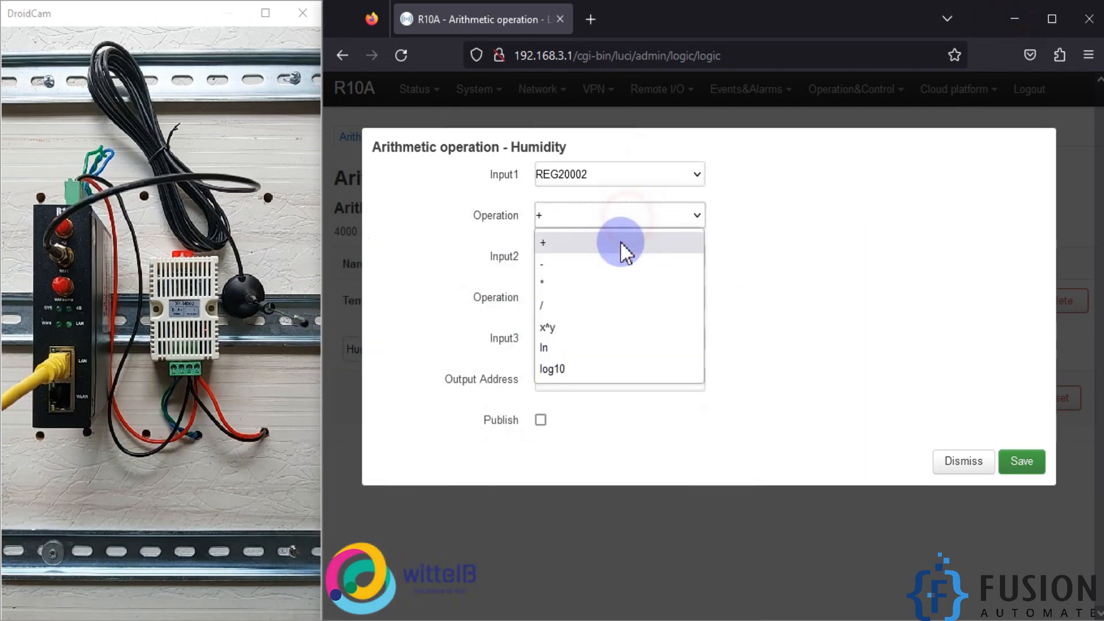
{"action": "left_click", "coordinate": [584, 307]}
{"action": "left_click", "coordinate": [622, 270]}
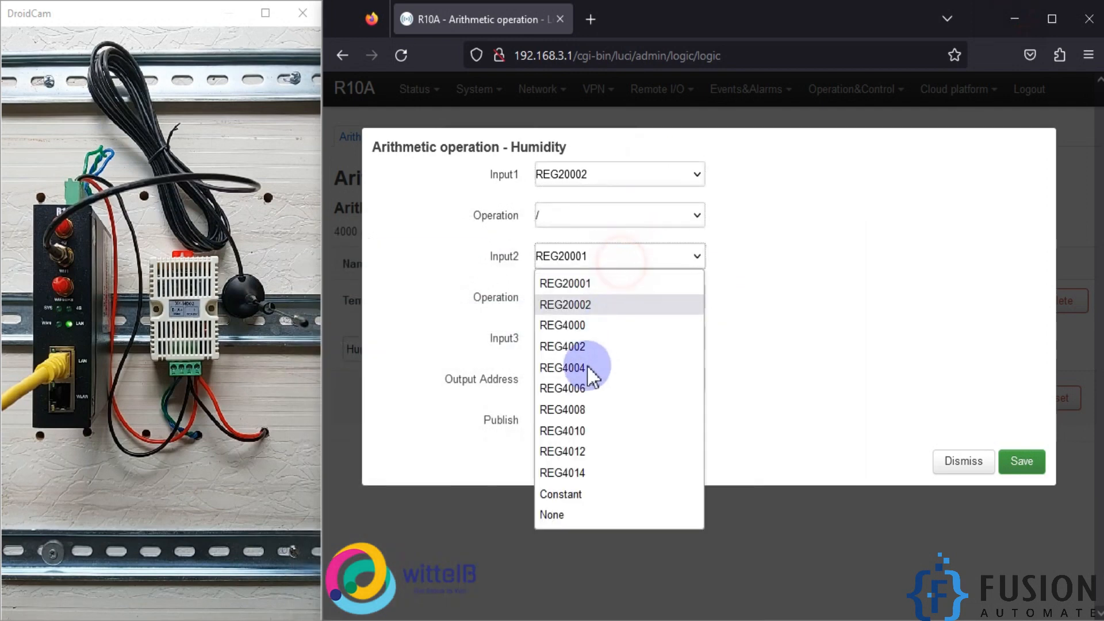
{"action": "left_click", "coordinate": [566, 487]}
{"action": "left_click", "coordinate": [596, 301]}
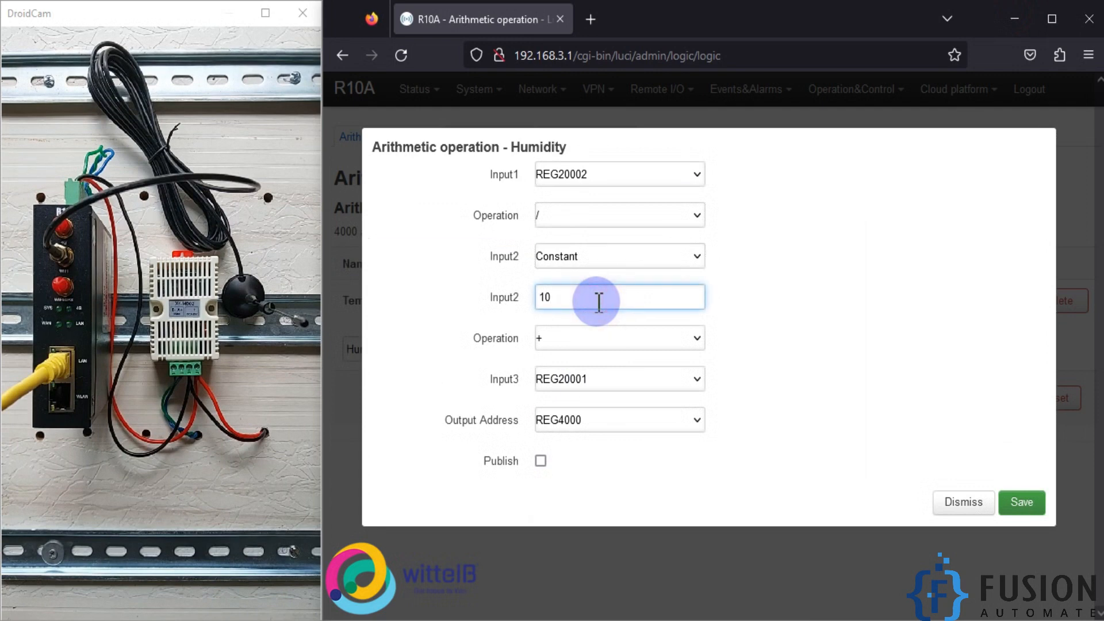
- Keep the second operation as +, and set Input3 to None and the output address to REG4002 for Humidity
{"action": "left_click", "coordinate": [589, 363]}
{"action": "left_click", "coordinate": [584, 350]}
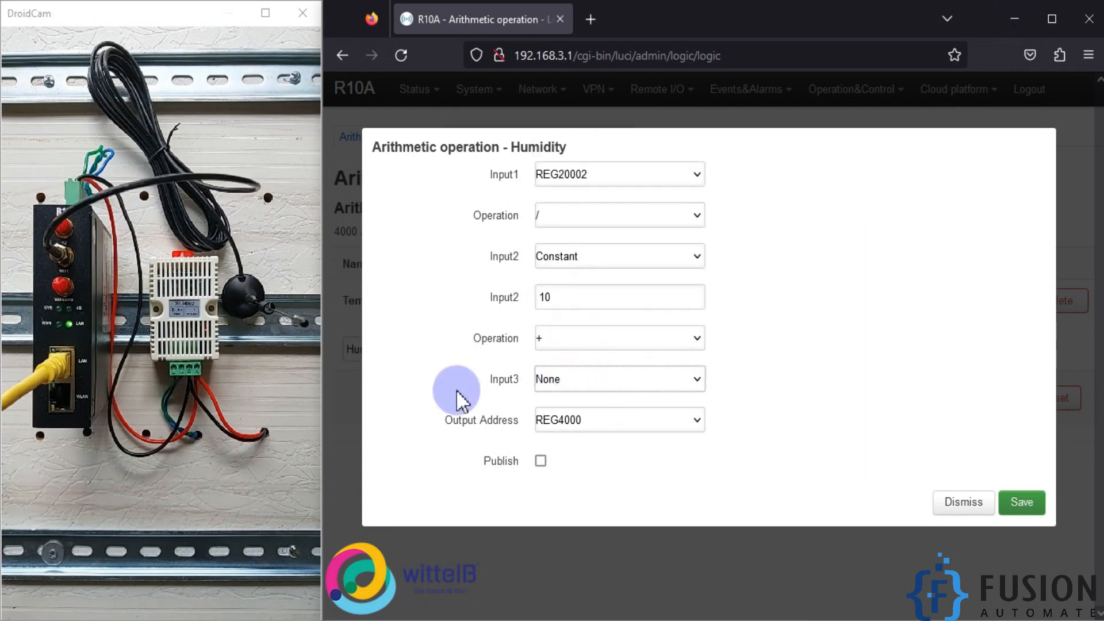
{"action": "left_click", "coordinate": [593, 423]}
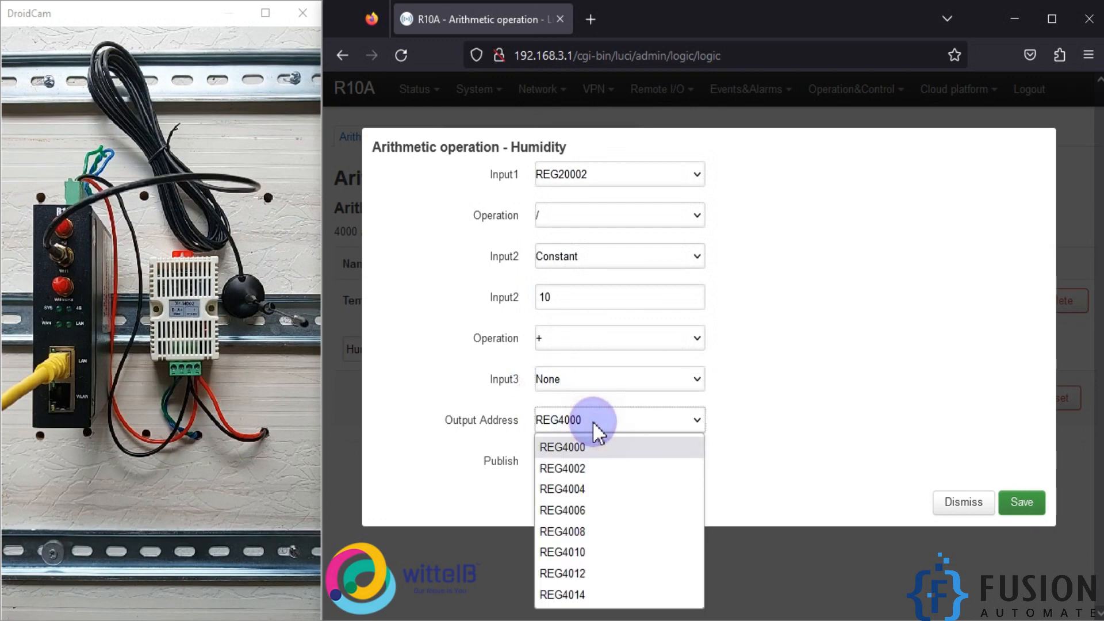
{"action": "left_click", "coordinate": [587, 469]}
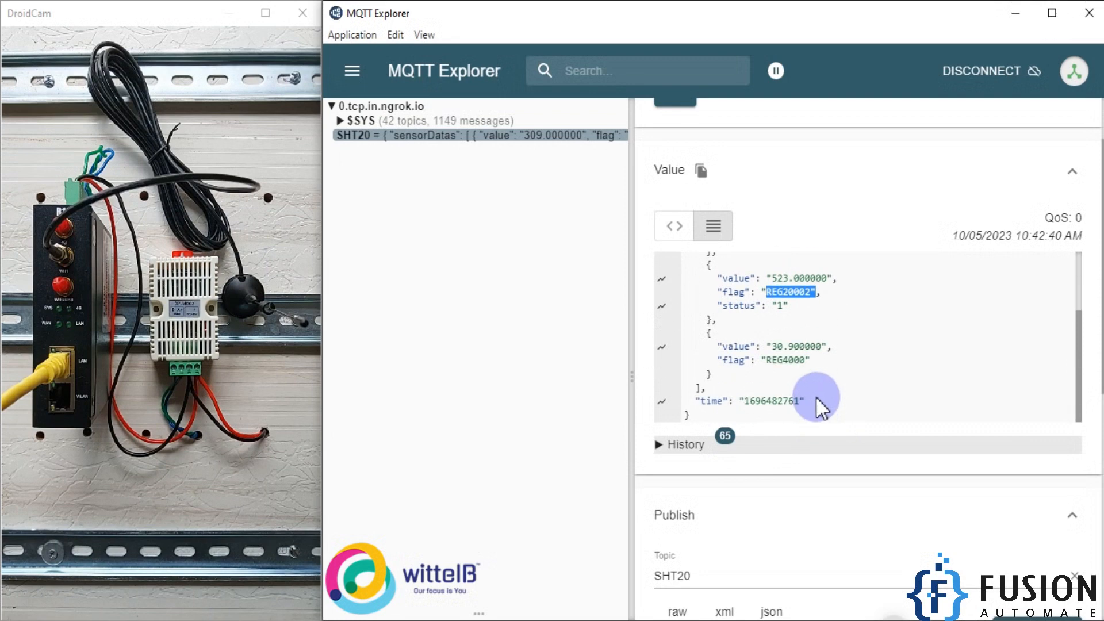
- Check the REG4000 flag in MQTT Explorer, return to enable publishing of the Humidity result, and save and apply the operation
{"action": "left_click_drag", "start_coordinate": [788, 360], "coordinate": [813, 362]}
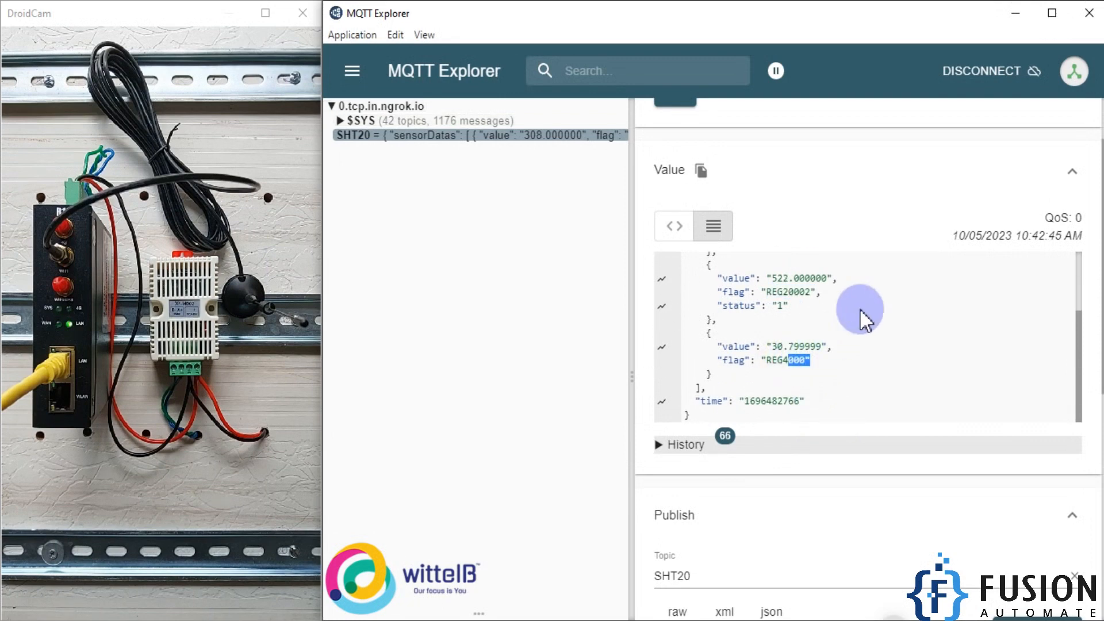
{"action": "left_click", "coordinate": [1017, 13]}
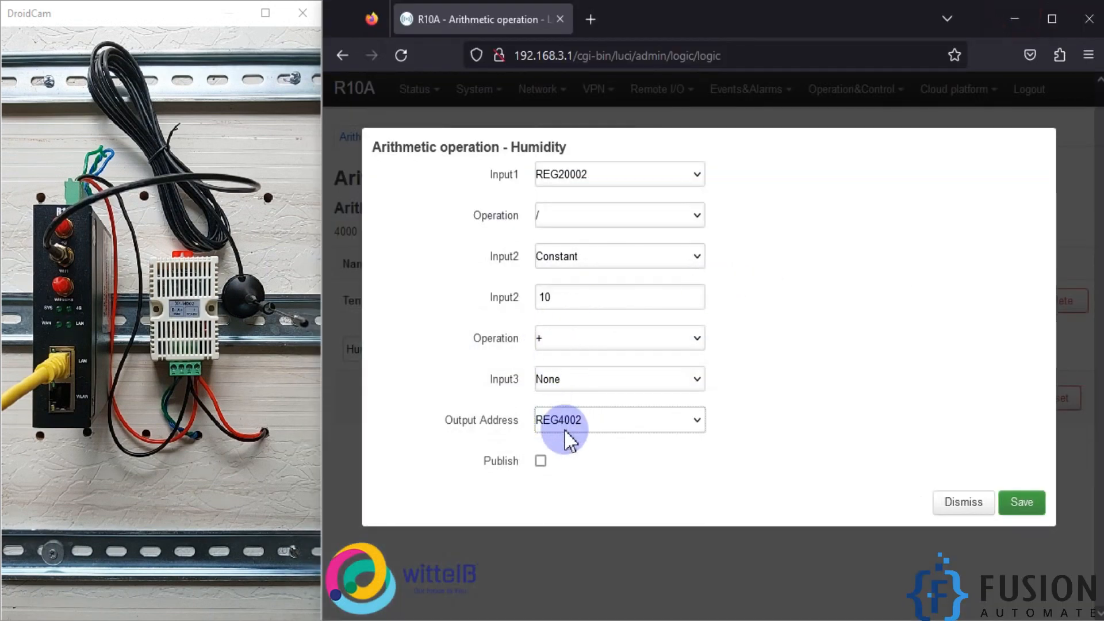
{"action": "left_click", "coordinate": [540, 463]}
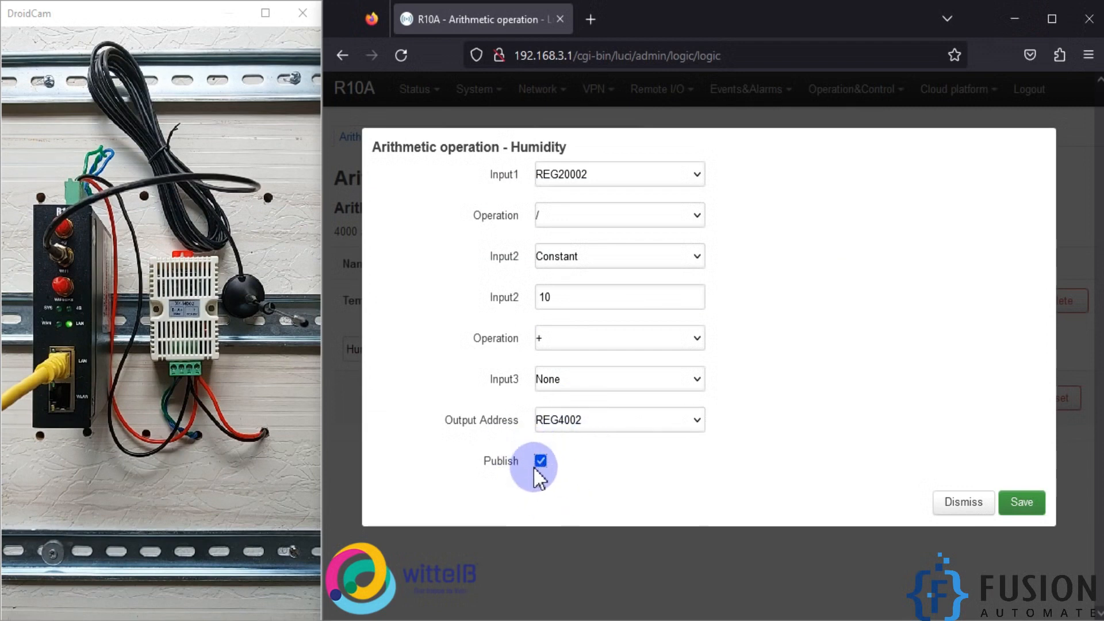
{"action": "left_click", "coordinate": [1021, 502]}
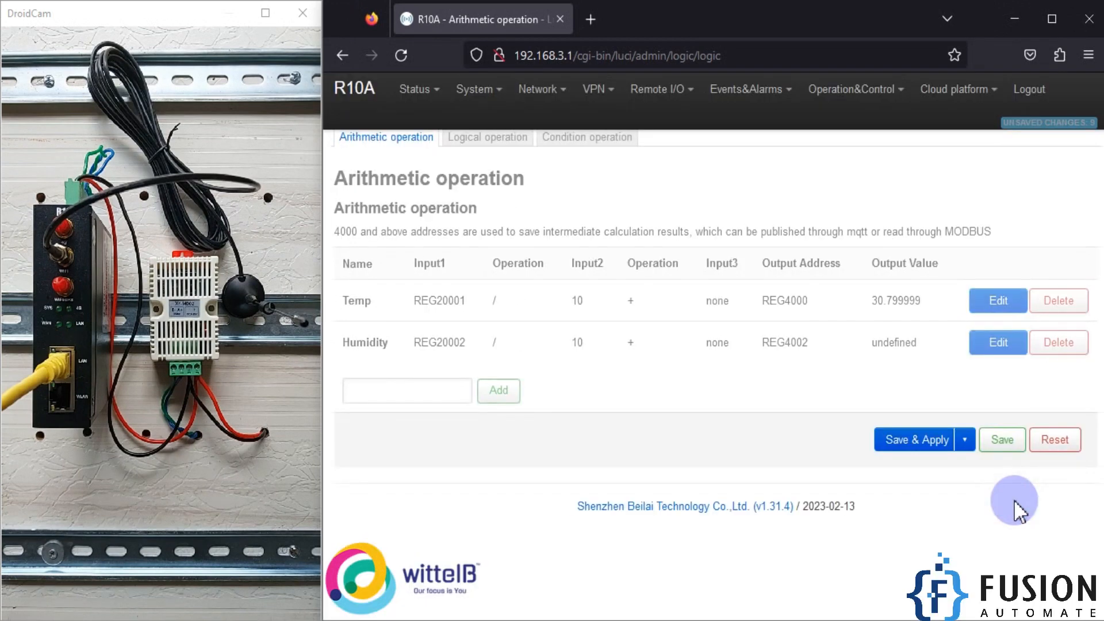
{"action": "left_click", "coordinate": [913, 444]}
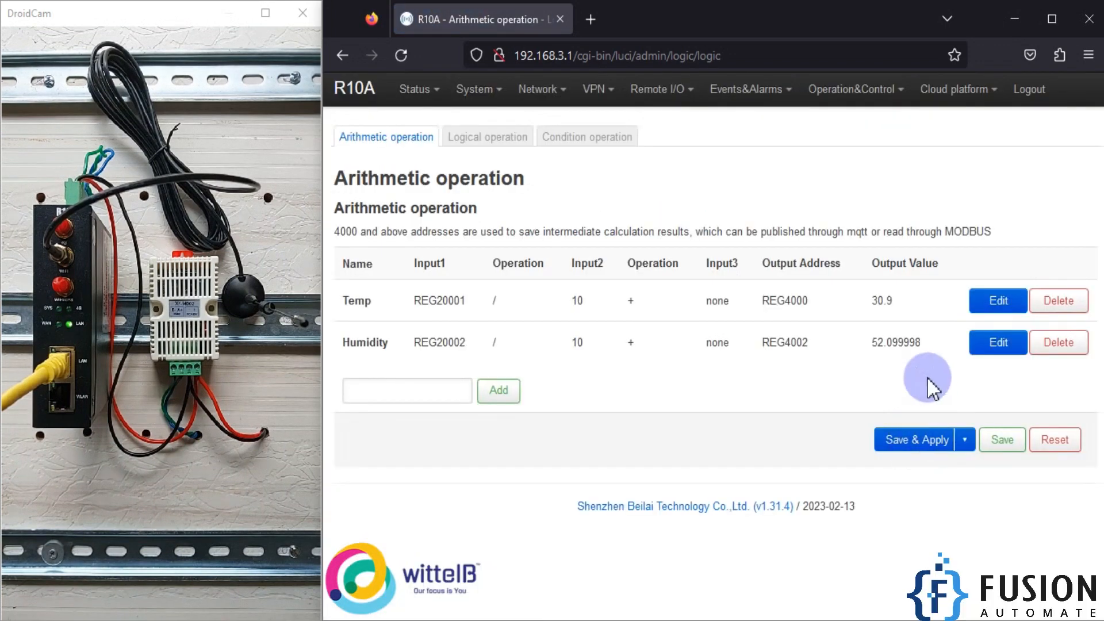
- Compare the Humidity output value on the gateway page with the REG4002 and REG4000 values published in MQTT Explorer
{"action": "left_click_drag", "start_coordinate": [871, 344], "coordinate": [914, 347]}
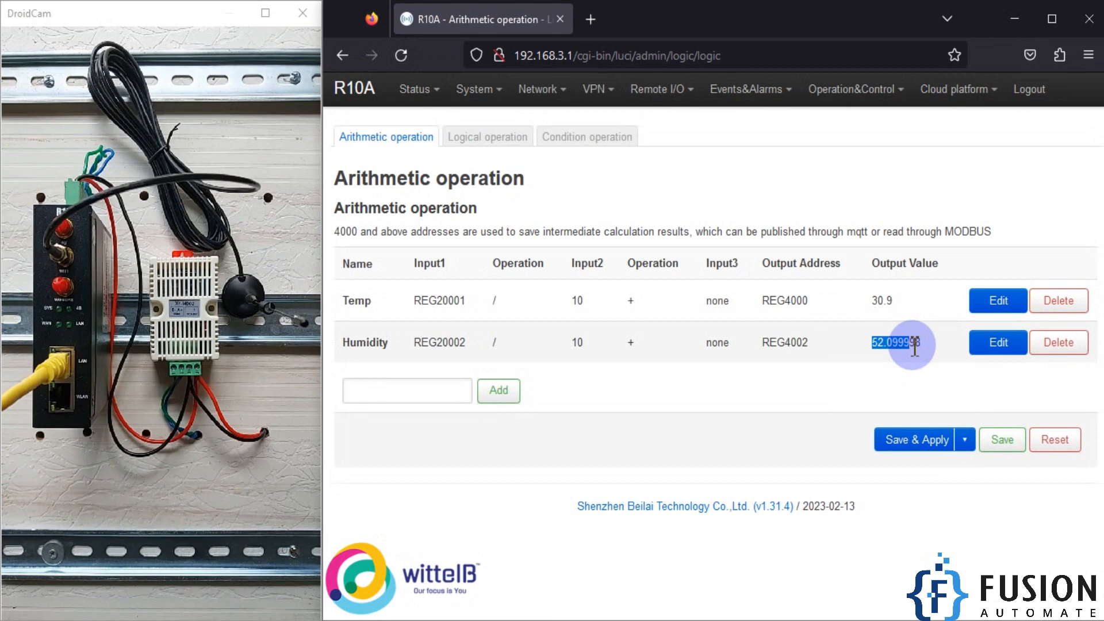
{"action": "left_click", "coordinate": [878, 355]}
{"action": "left_click", "coordinate": [230, 620]}
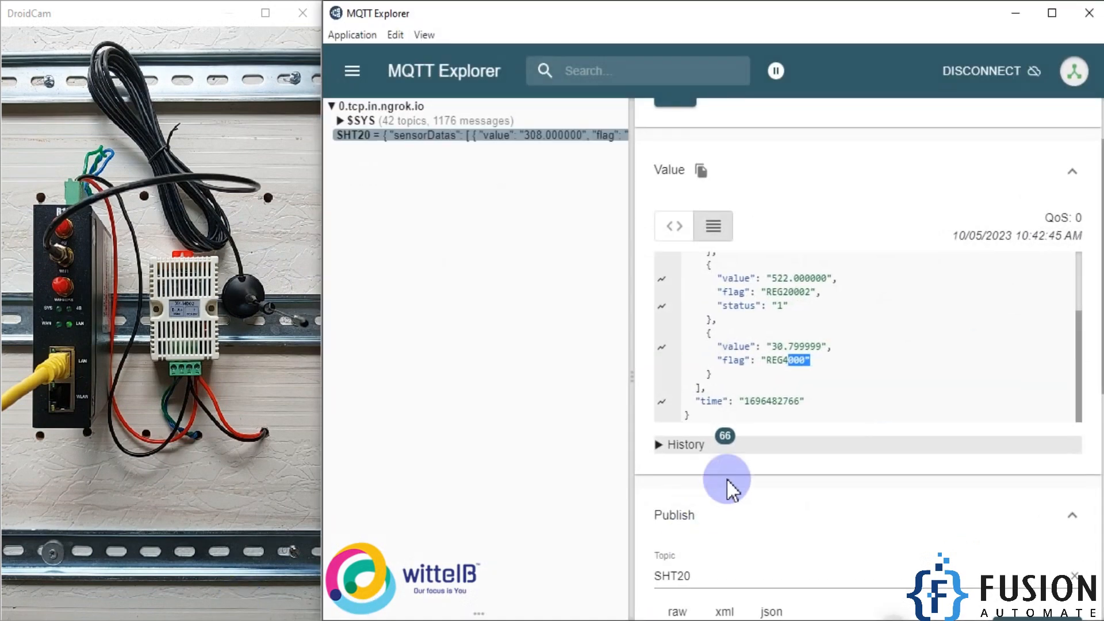
{"action": "scroll", "coordinate": [823, 397], "scroll_direction": "down", "scroll_amount": 1}
{"action": "left_click_drag", "start_coordinate": [773, 347], "coordinate": [787, 347]}
{"action": "left_click_drag", "start_coordinate": [772, 292], "coordinate": [796, 291]}
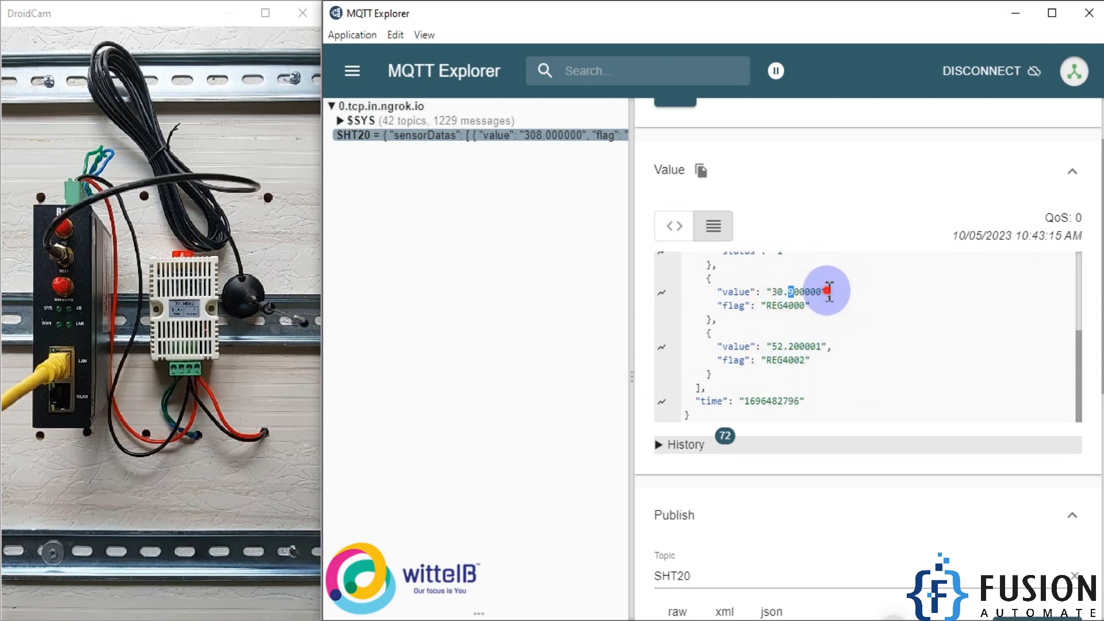
- Compare the raw REG20001 value with the scaled REG4000 value in the SHT20 message
{"action": "scroll", "coordinate": [805, 305], "scroll_direction": "up", "scroll_amount": 5}
{"action": "left_click_drag", "start_coordinate": [843, 300], "coordinate": [773, 300]}
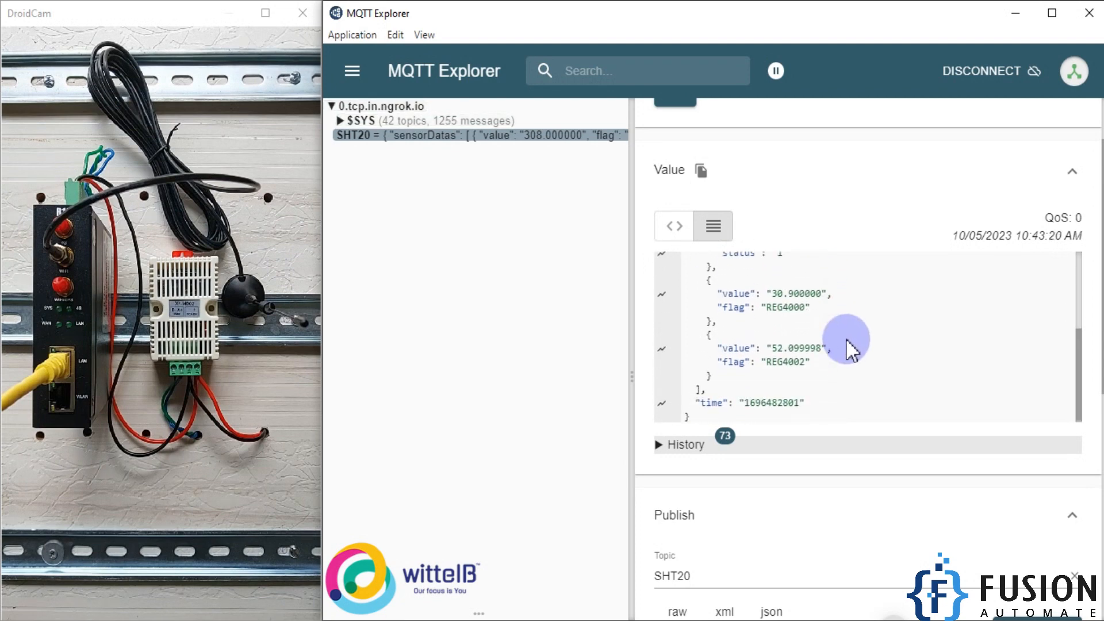
{"action": "scroll", "coordinate": [805, 322], "scroll_direction": "up", "scroll_amount": 5}
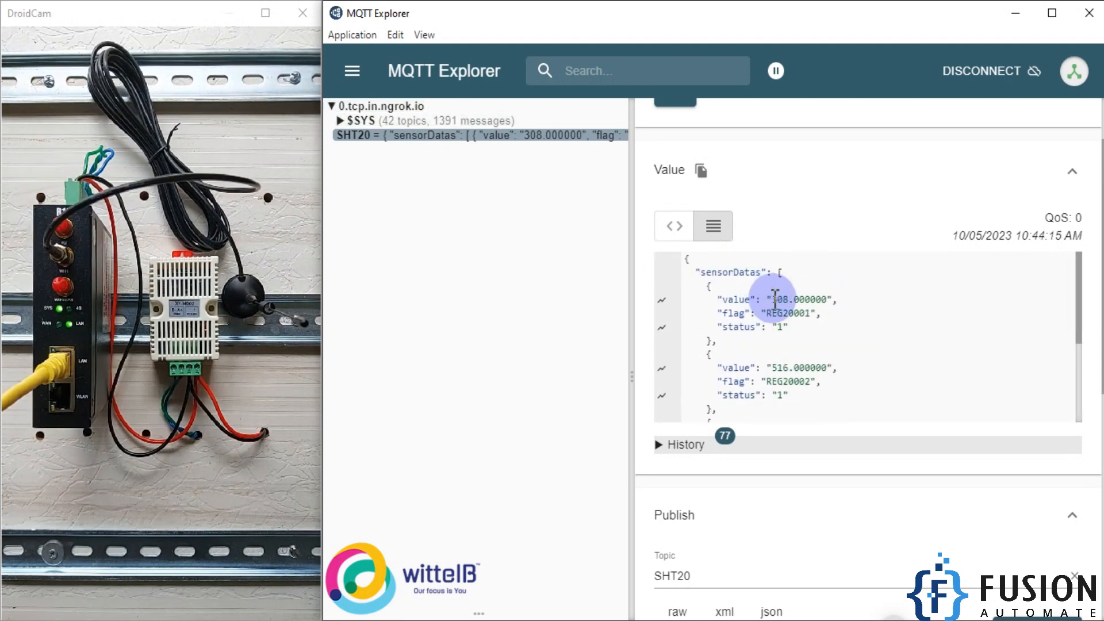
{"action": "left_click_drag", "start_coordinate": [774, 300], "coordinate": [818, 297]}
{"action": "left_click", "coordinate": [819, 302]}
{"action": "scroll", "coordinate": [816, 329], "scroll_direction": "down", "scroll_amount": 5}
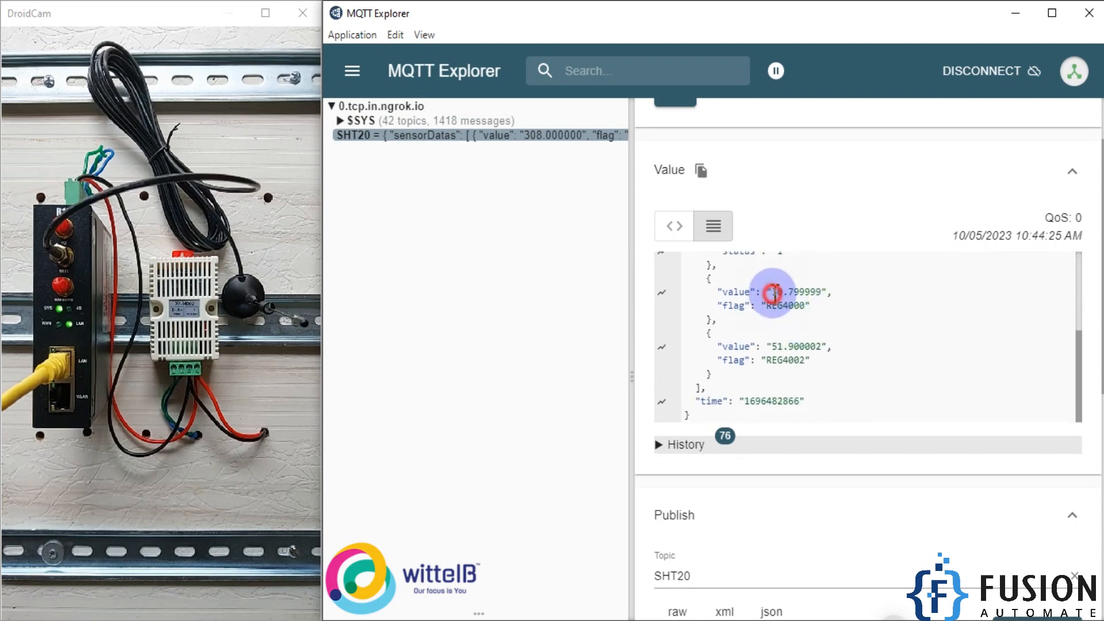
{"action": "left_click_drag", "start_coordinate": [772, 292], "coordinate": [826, 292]}
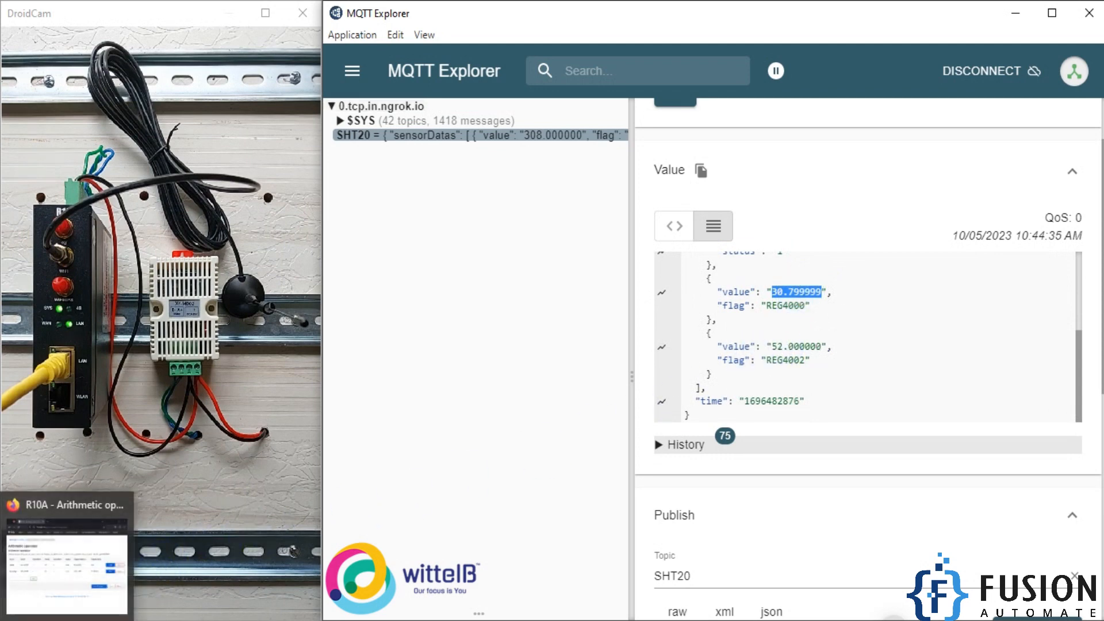
- Switch to the R10A gateway page, open Modbus Query under Modbus Master, and check the data values of addresses 20001 and 20002
{"action": "left_click", "coordinate": [67, 619]}
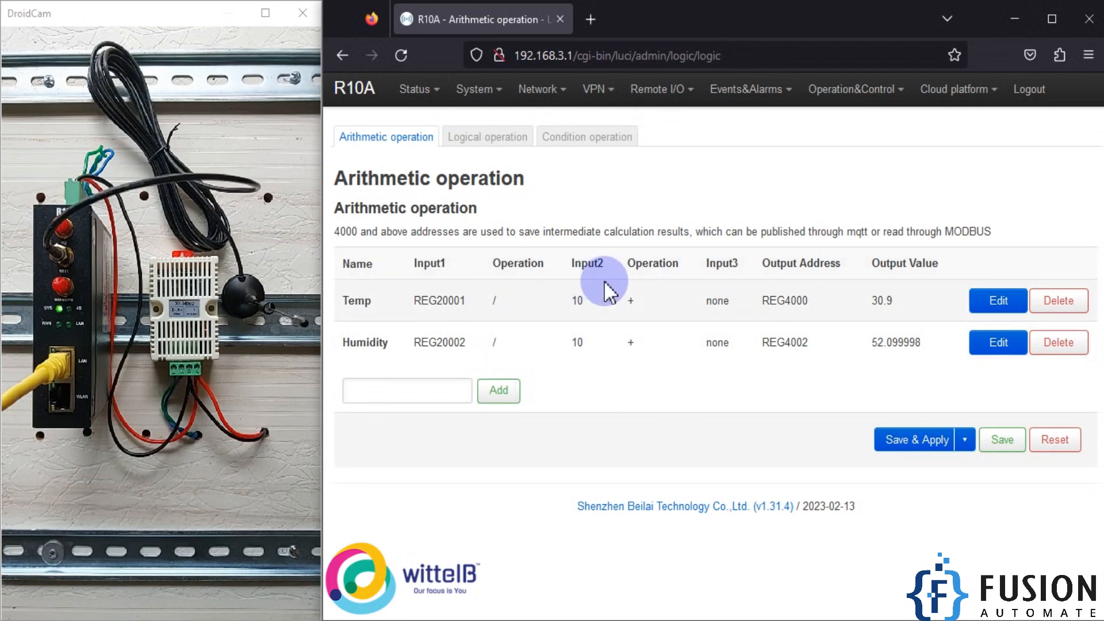
{"action": "mouse_move", "coordinate": [662, 92]}
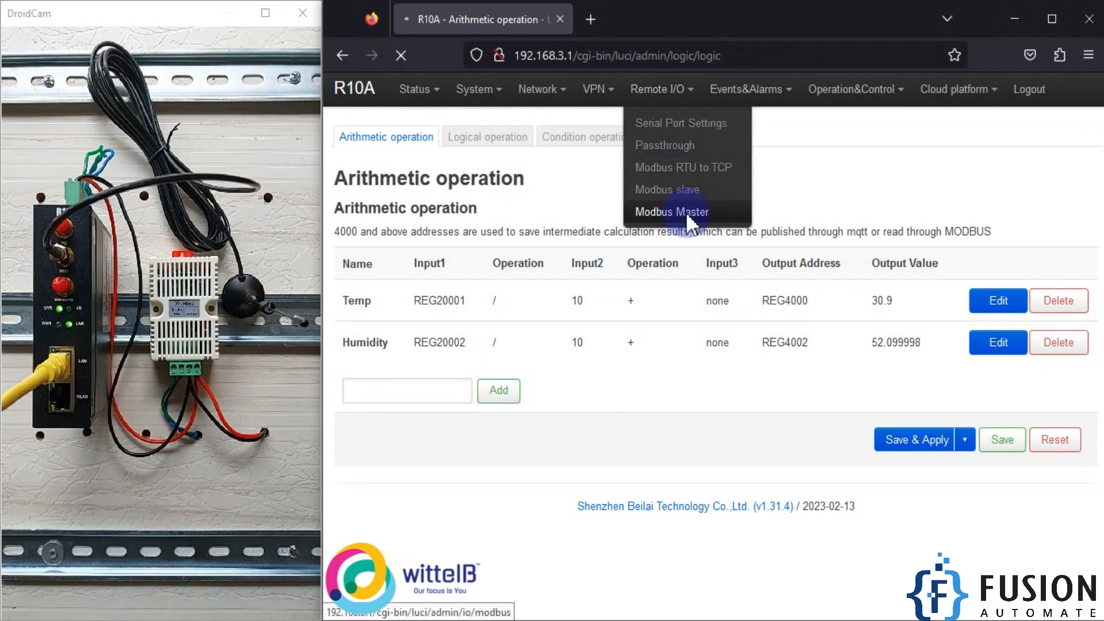
{"action": "left_click", "coordinate": [462, 143]}
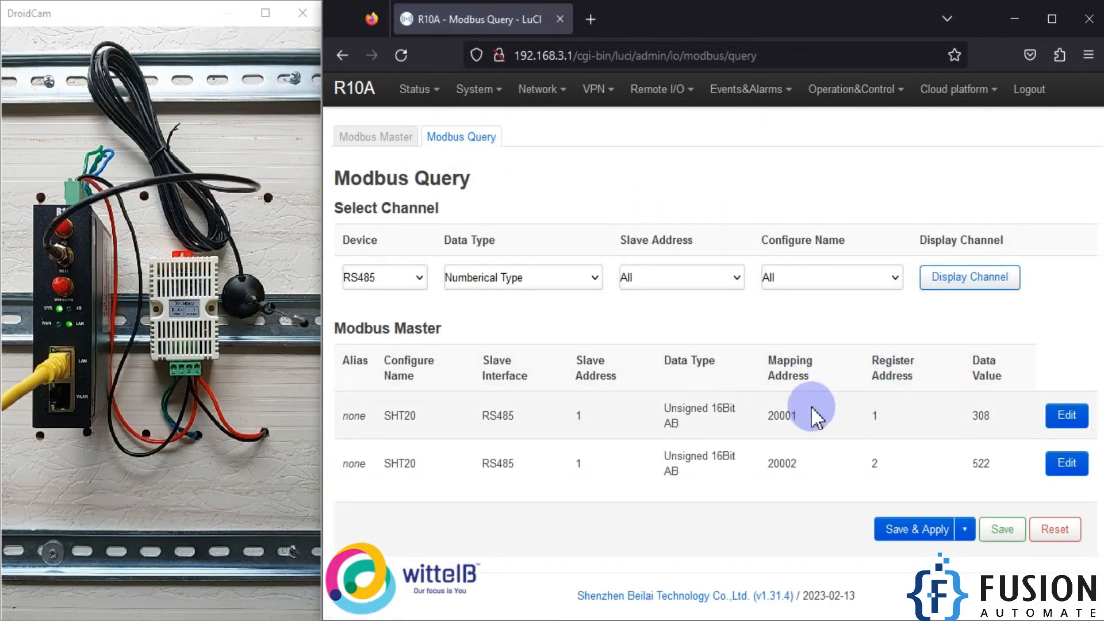
{"action": "double_click", "coordinate": [986, 415]}
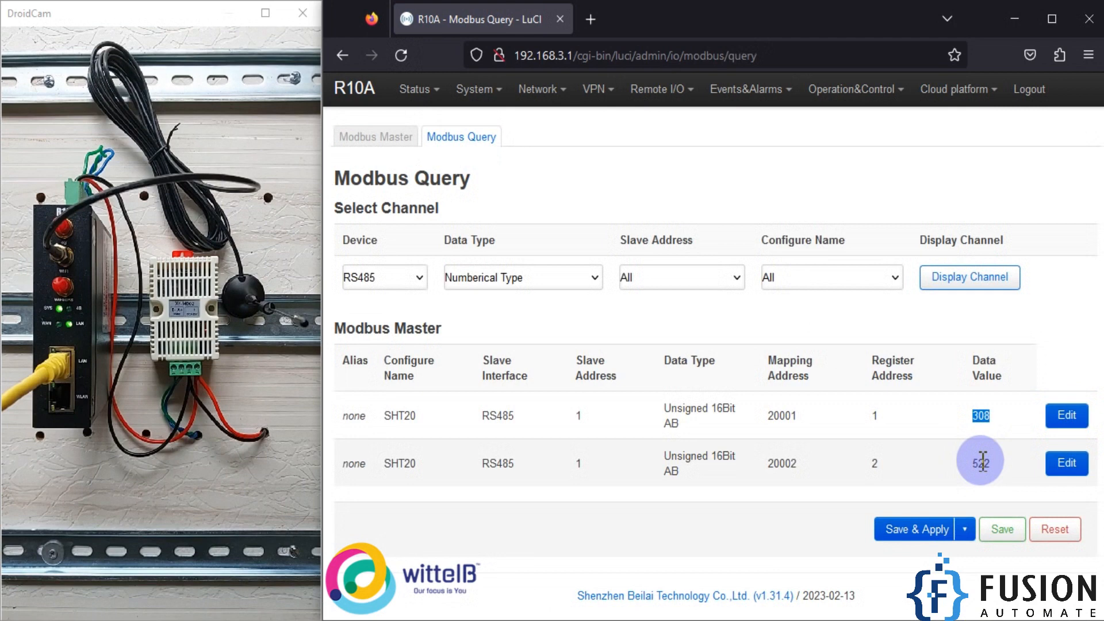
{"action": "left_click", "coordinate": [983, 451]}
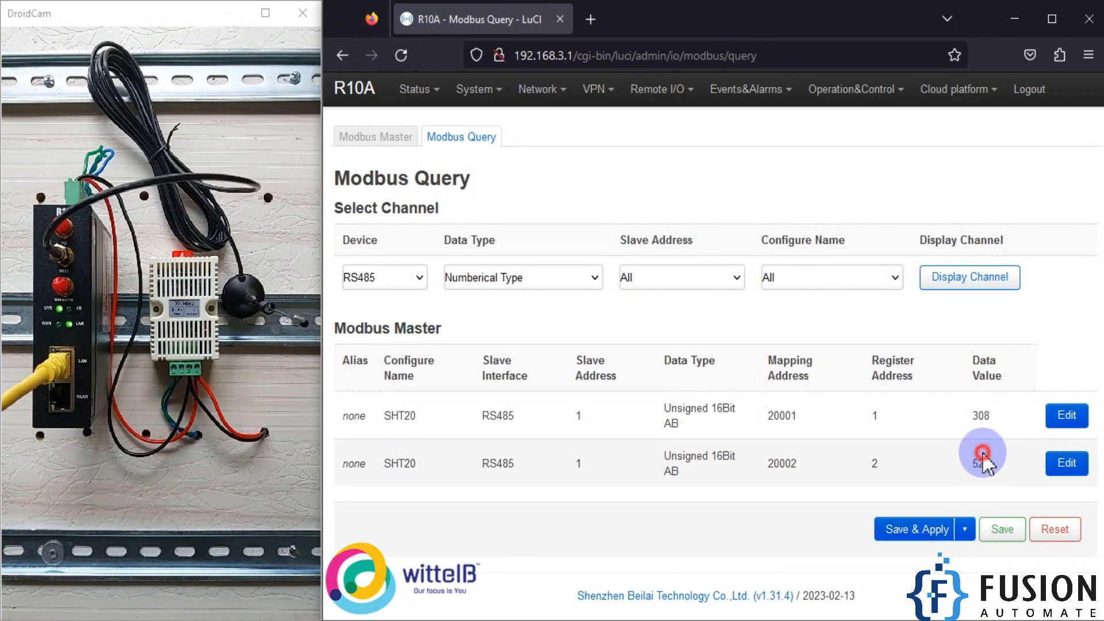
- Disable publishing for the channel mapped to address 20001 and save its settings
{"action": "left_click", "coordinate": [1067, 423]}
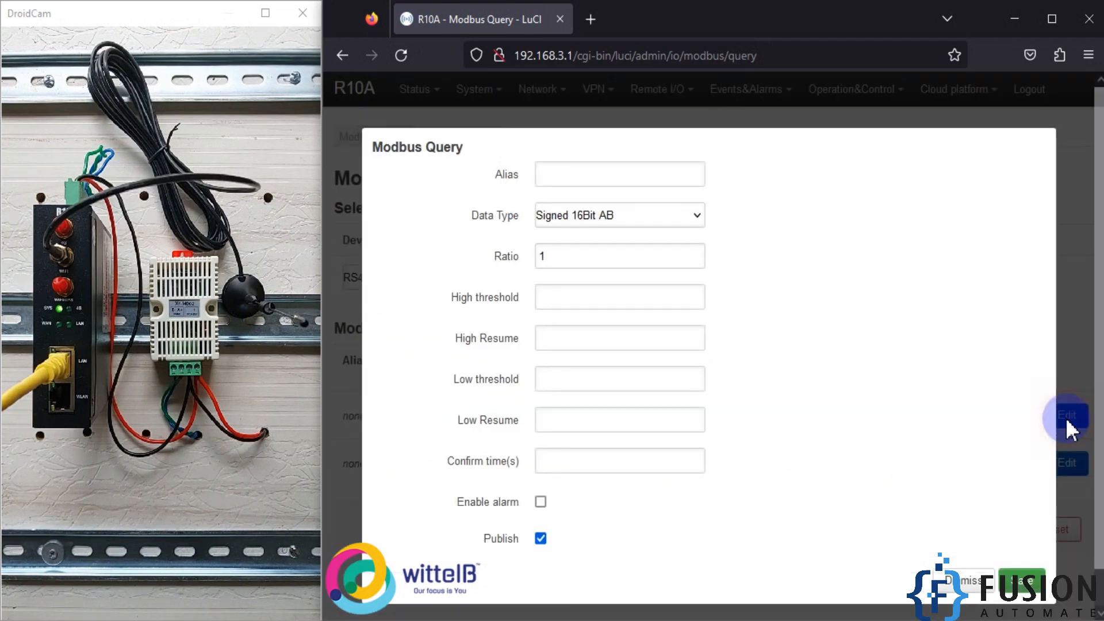
{"action": "left_click", "coordinate": [540, 538]}
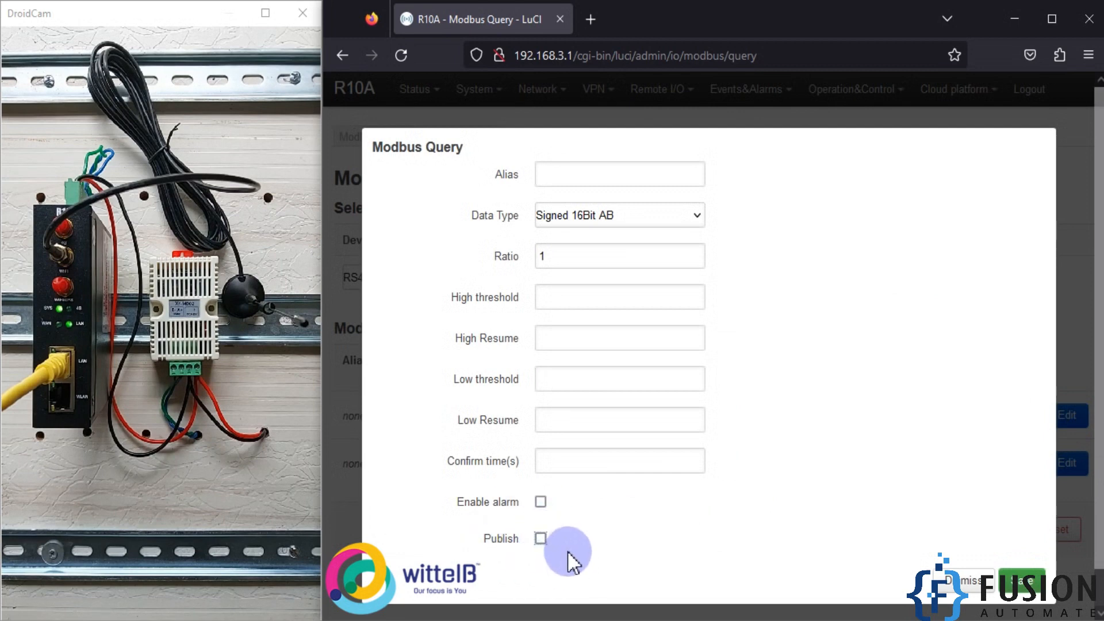
{"action": "left_click", "coordinate": [1025, 586]}
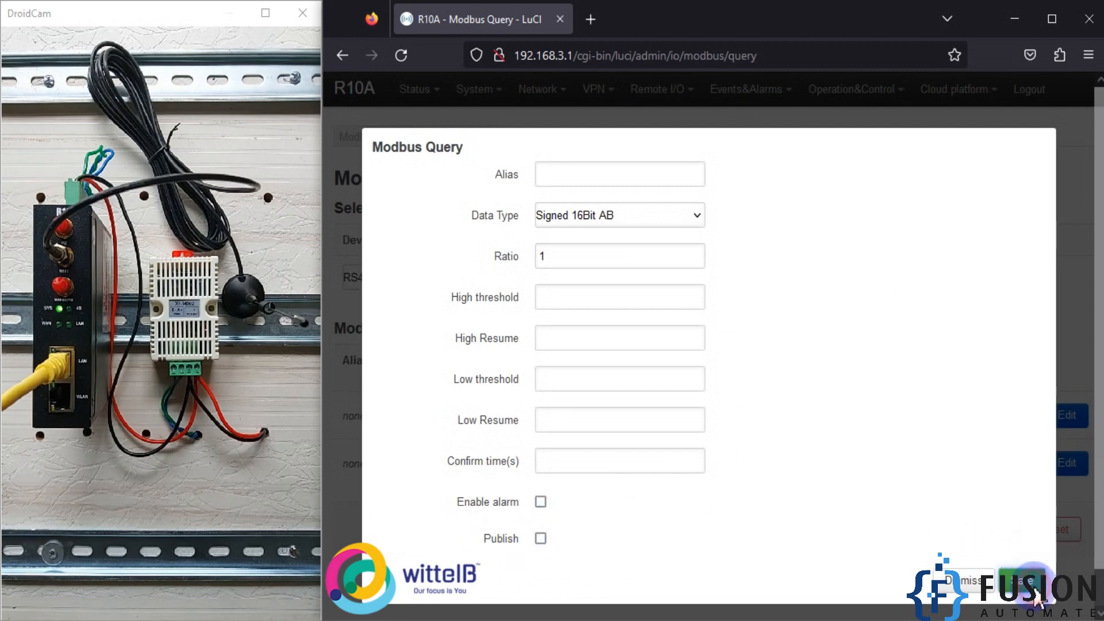
- Disable publishing for the channel mapped to address 20002, save its settings and apply the Modbus Query changes
{"action": "left_click", "coordinate": [1074, 470]}
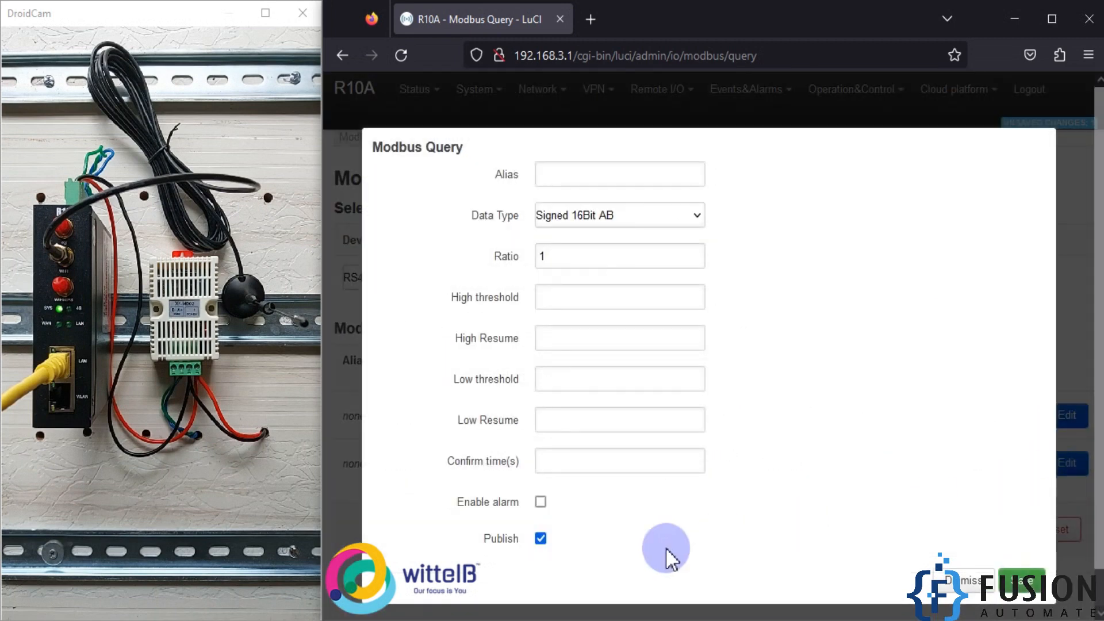
{"action": "left_click", "coordinate": [541, 539]}
{"action": "left_click", "coordinate": [1022, 581]}
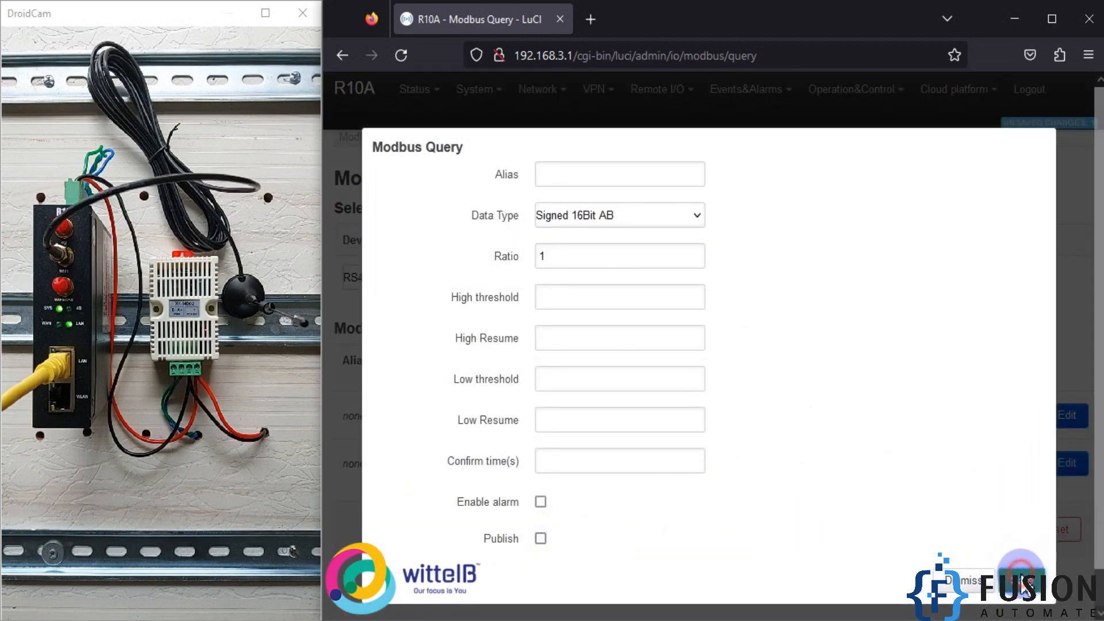
{"action": "left_click", "coordinate": [917, 532]}
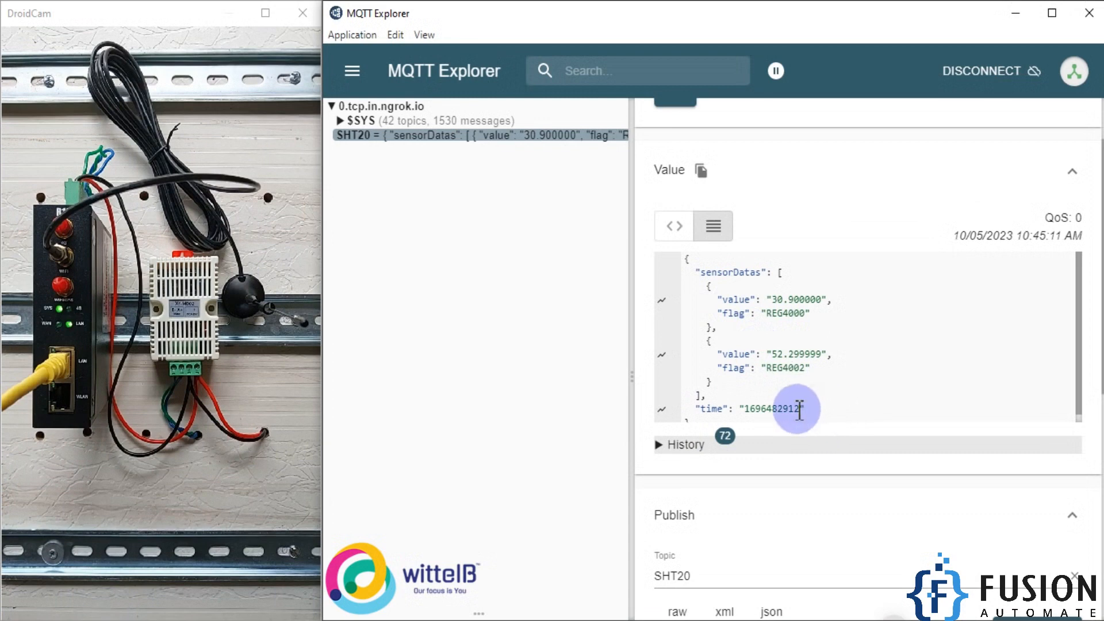
- In MQTT Explorer, add the REG4000 and REG4002 values of the SHT20 message to the chart panel and widen the chart area
{"action": "left_click_drag", "start_coordinate": [763, 299], "coordinate": [836, 298]}
{"action": "left_click_drag", "start_coordinate": [758, 354], "coordinate": [713, 325]}
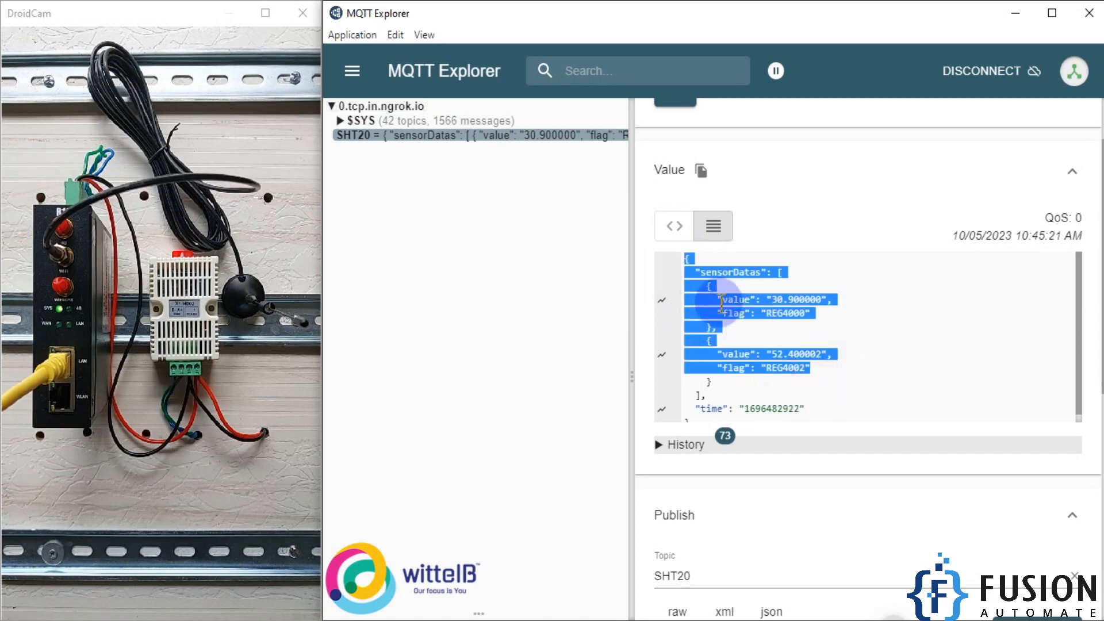
{"action": "left_click", "coordinate": [660, 299]}
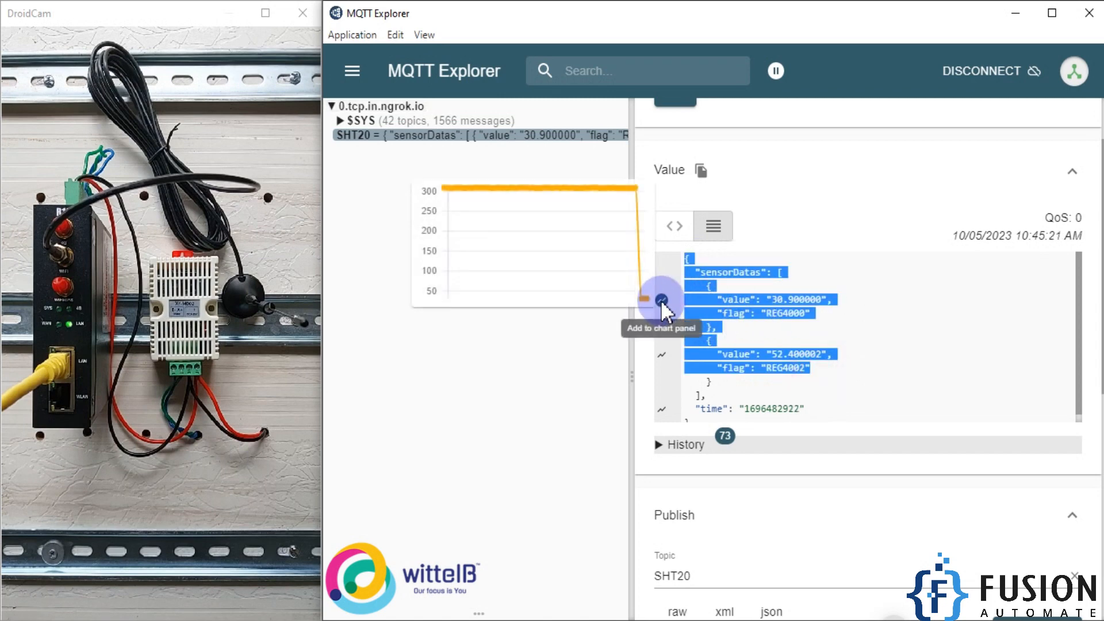
{"action": "left_click", "coordinate": [665, 359]}
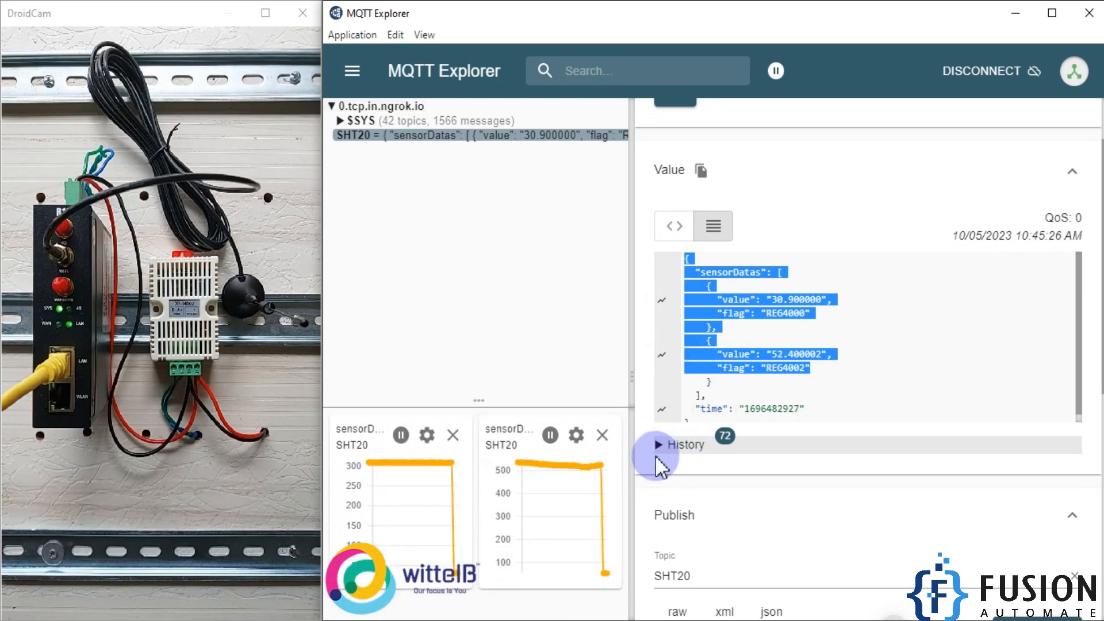
{"action": "left_click_drag", "start_coordinate": [639, 426], "coordinate": [998, 424]}
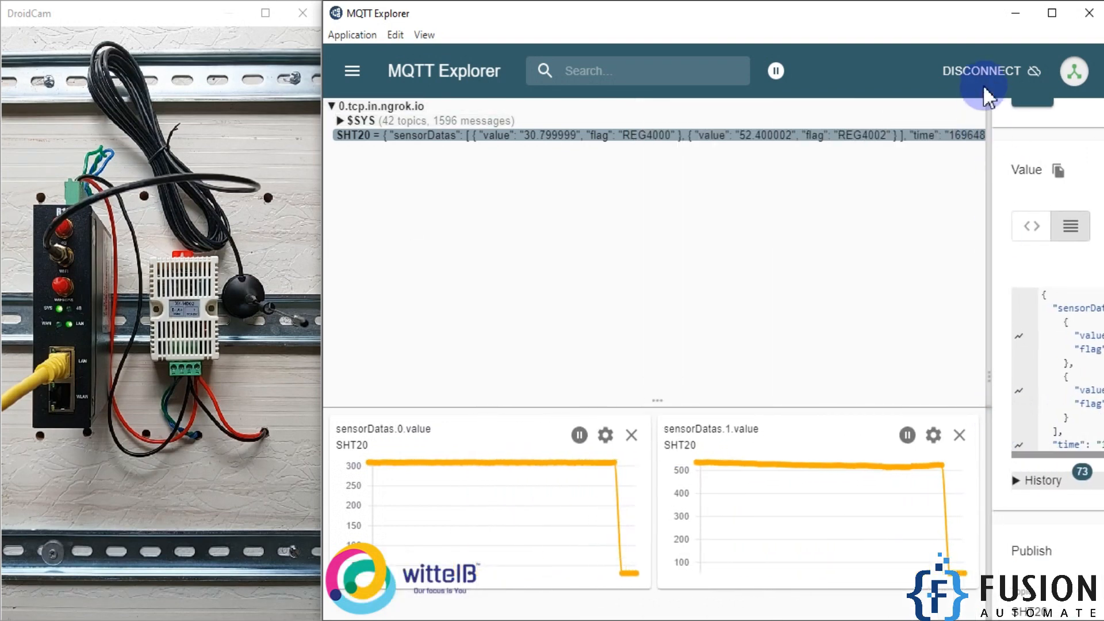
- Reconnect to the Mosquitto Cloud broker, enlarge the message detail area and select the SHT20 topic
{"action": "left_click", "coordinate": [992, 72]}
{"action": "left_click", "coordinate": [997, 473]}
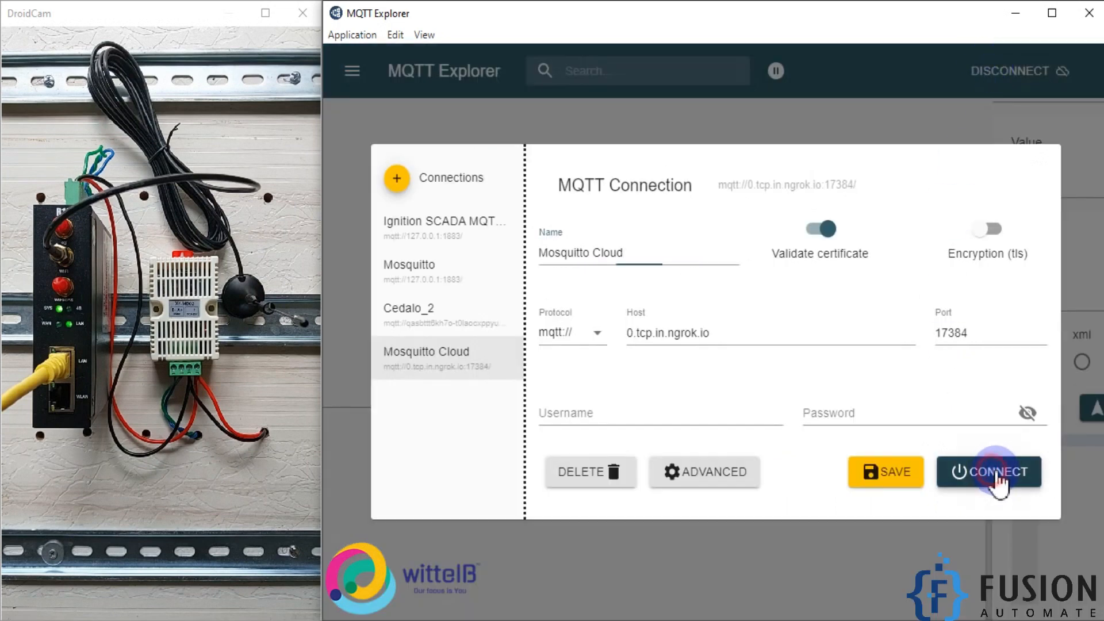
{"action": "left_click_drag", "start_coordinate": [991, 347], "coordinate": [859, 357]}
{"action": "left_click", "coordinate": [734, 138]}
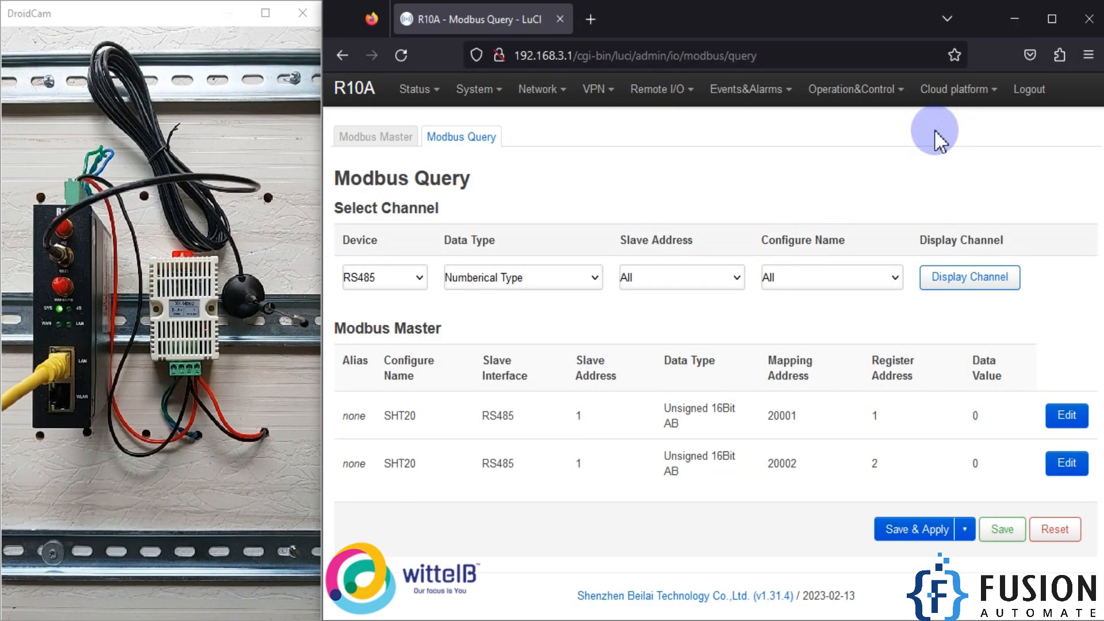
- On the R10A gateway page, review the arithmetic operations and the Custom Cloud settings, and return to MQTT Explorer
{"action": "mouse_move", "coordinate": [887, 110]}
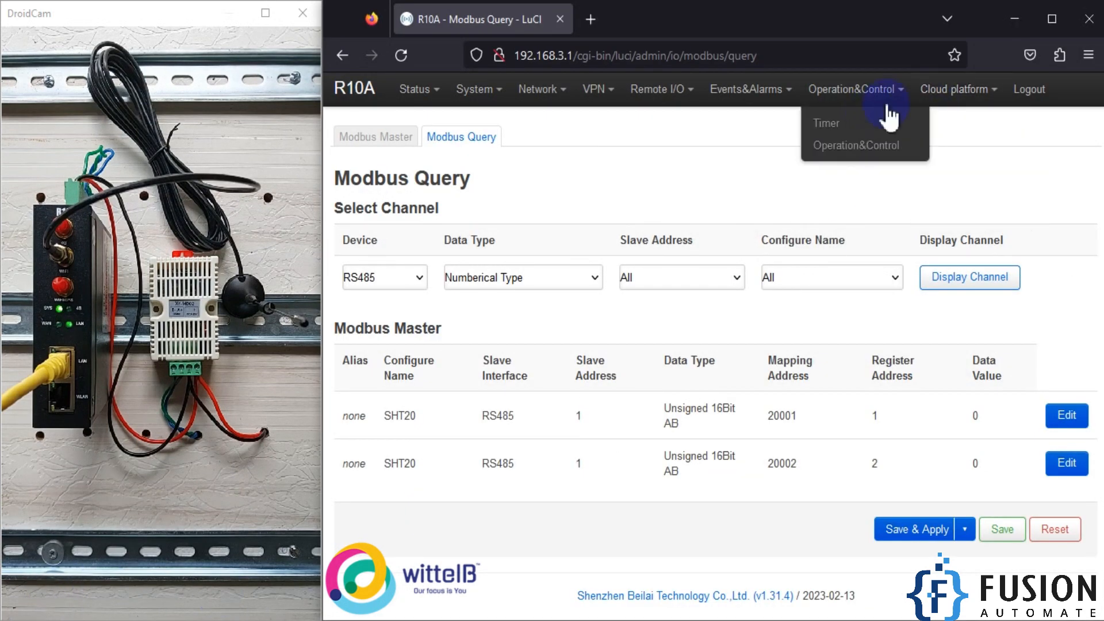
{"action": "left_click", "coordinate": [893, 149]}
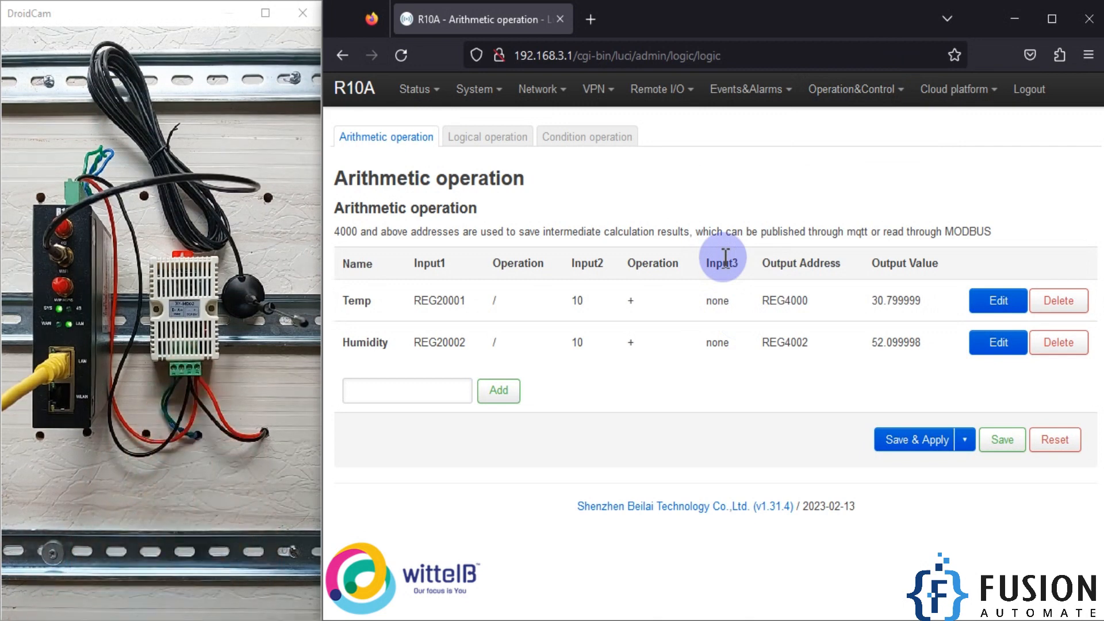
{"action": "mouse_move", "coordinate": [855, 89]}
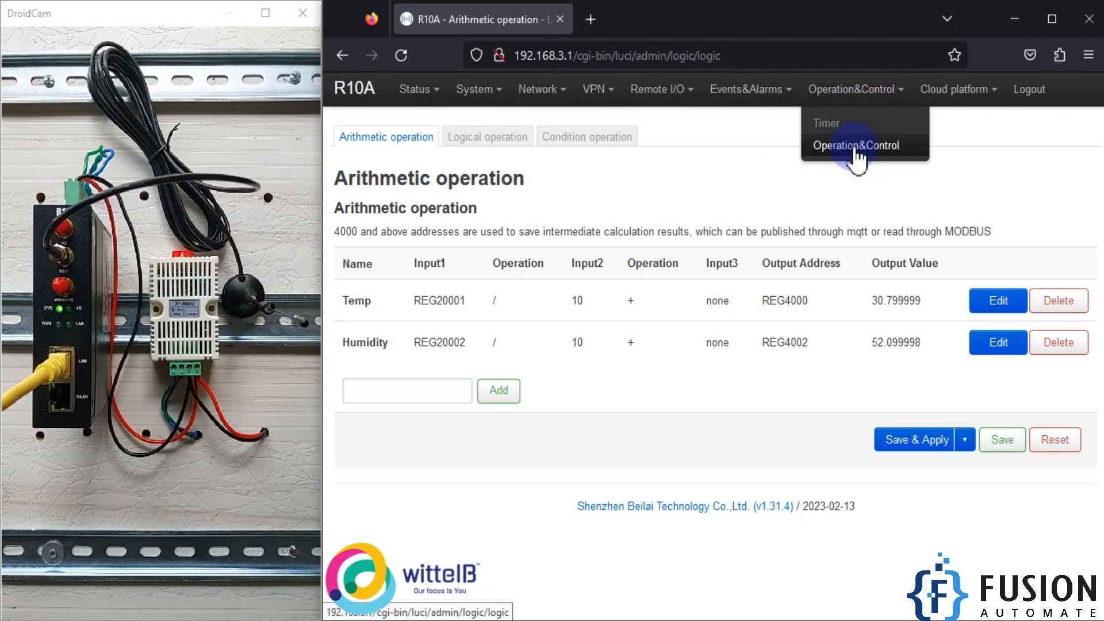
{"action": "mouse_move", "coordinate": [988, 92]}
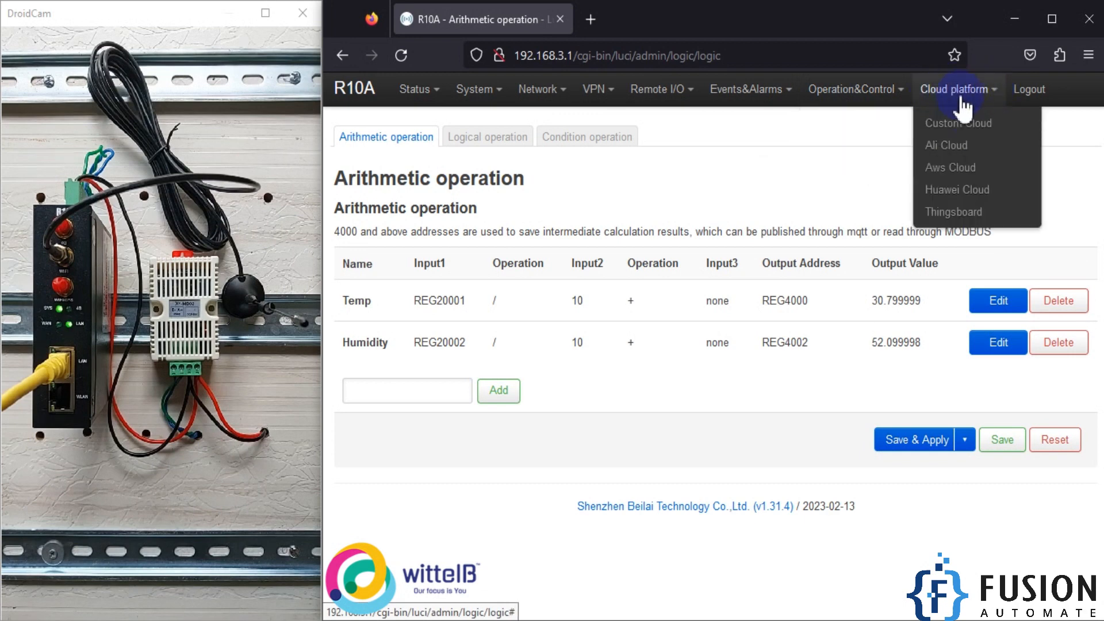
{"action": "left_click", "coordinate": [958, 125]}
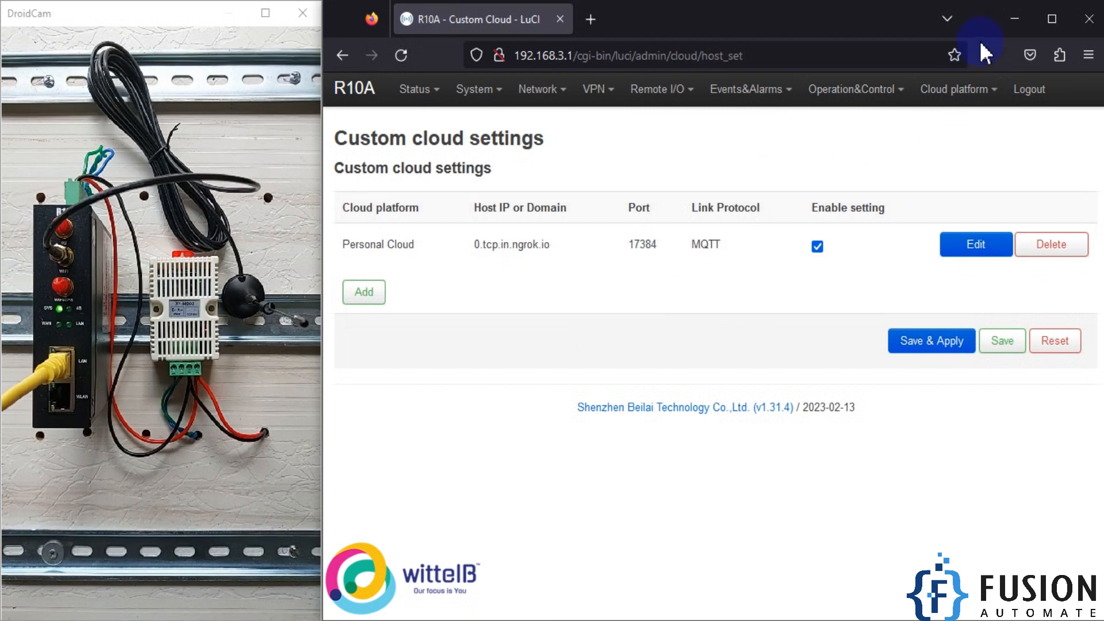
{"action": "left_click", "coordinate": [1015, 19]}
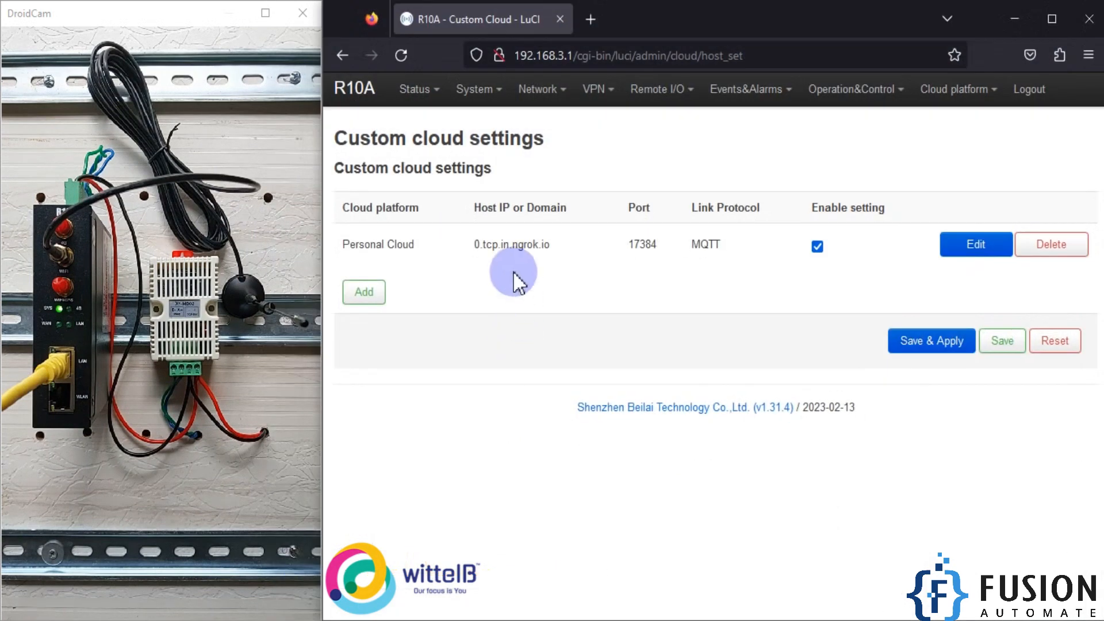
- Compare the gateway's Temp and Humidity output values with the published SHT20 values in MQTT Explorer, and minimise both windows
{"action": "mouse_move", "coordinate": [819, 113]}
{"action": "left_click", "coordinate": [828, 147]}
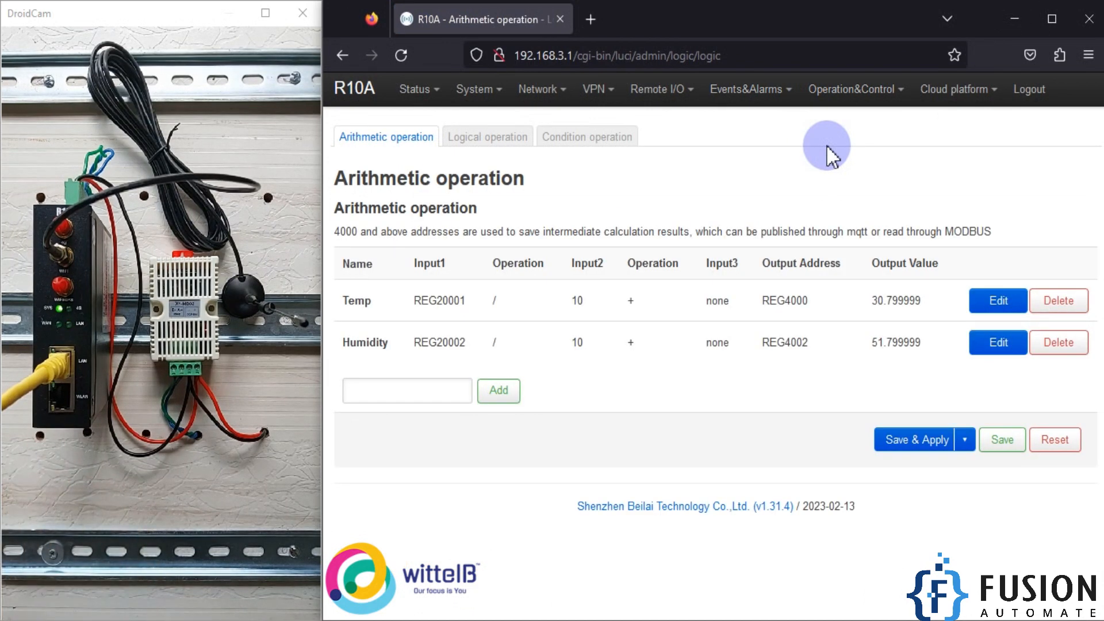
{"action": "left_click", "coordinate": [1027, 9]}
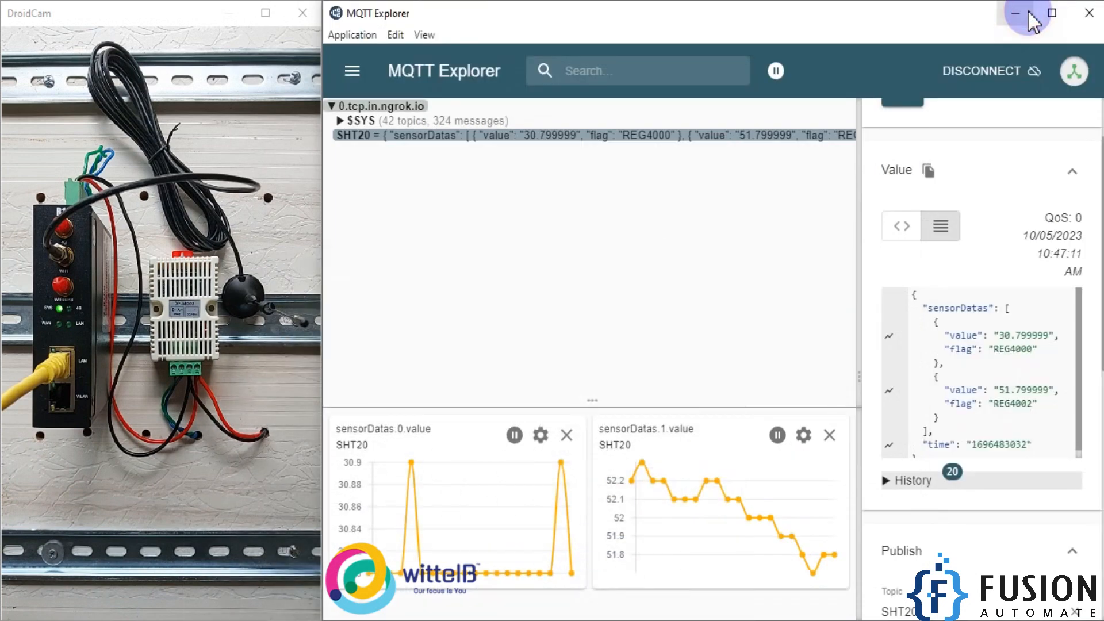
{"action": "left_click", "coordinate": [1027, 9]}
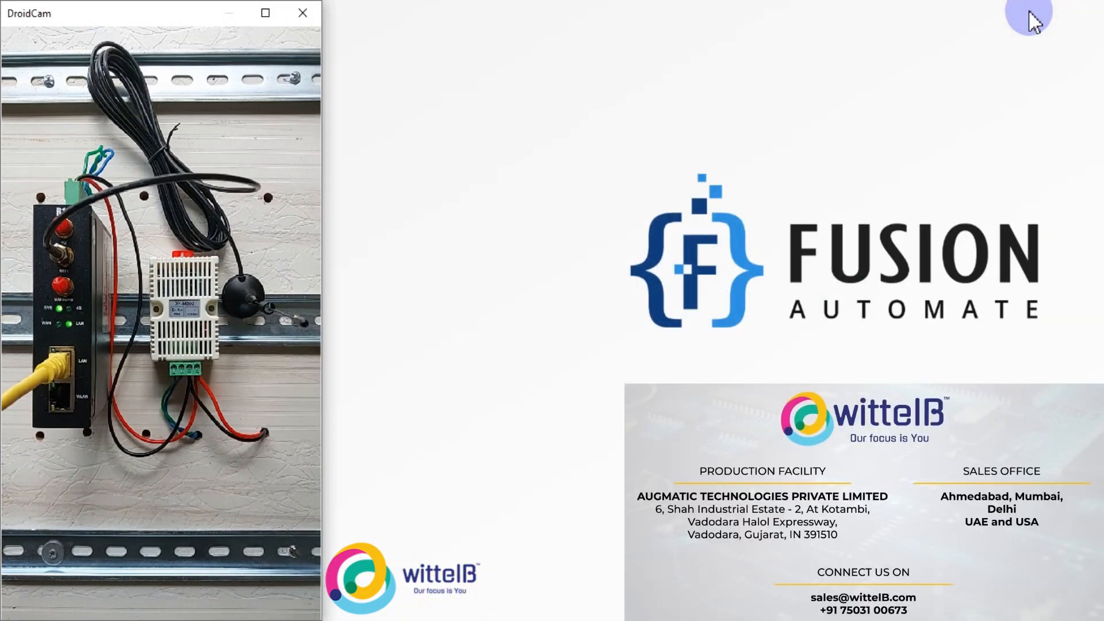